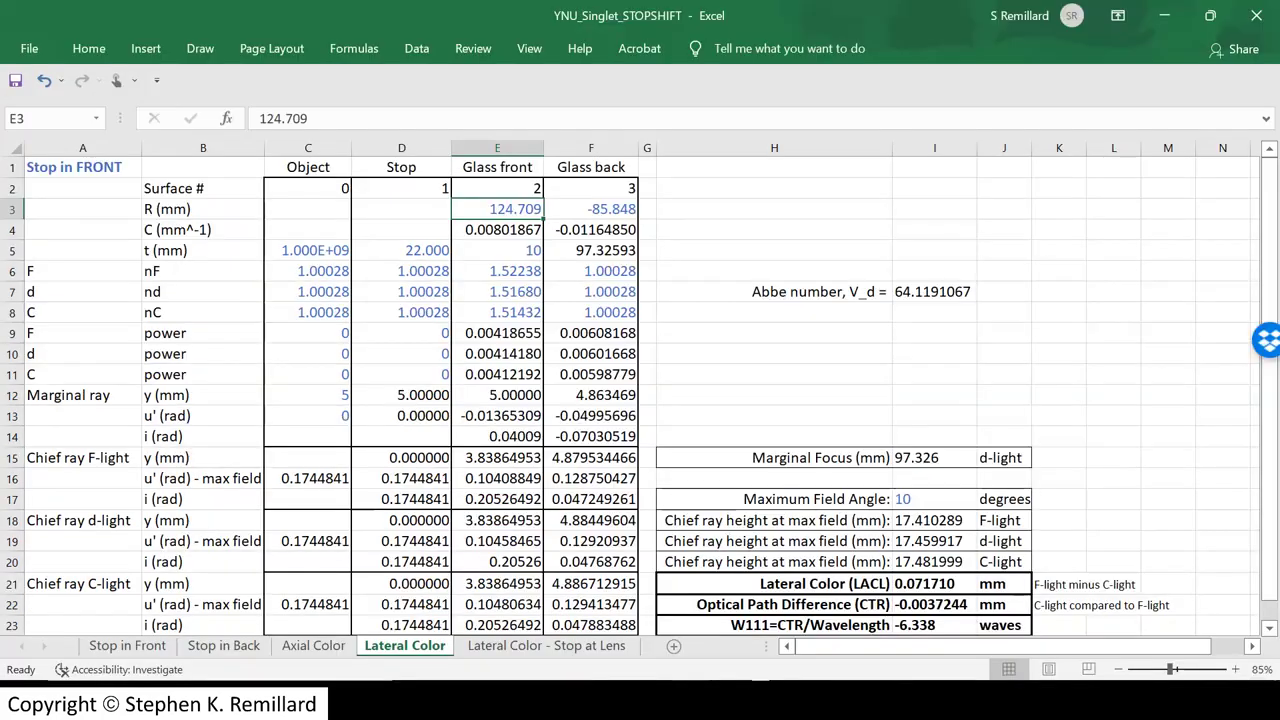
- Review the surface radii, curvature formulas, thicknesses and glass front refractive indices in rows 3 to 8 of the Lateral Color sheet
left_click(591, 209)
left_click(497, 230)
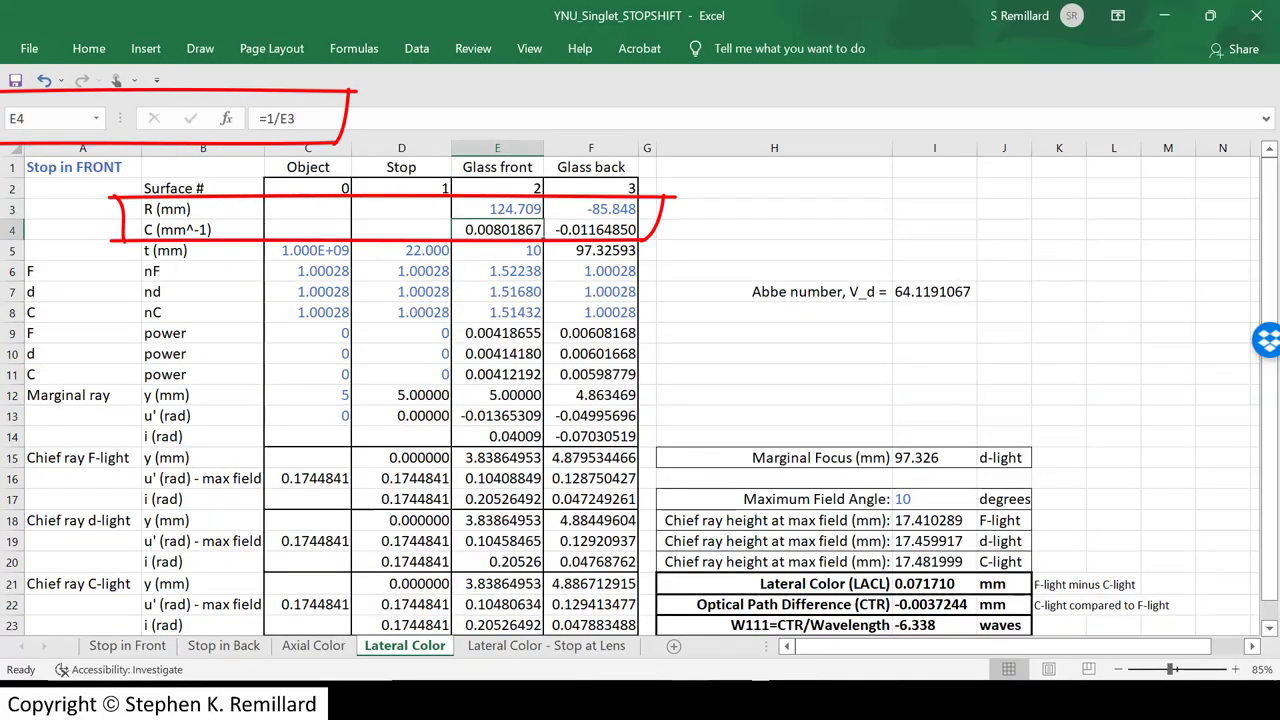
left_click(591, 230)
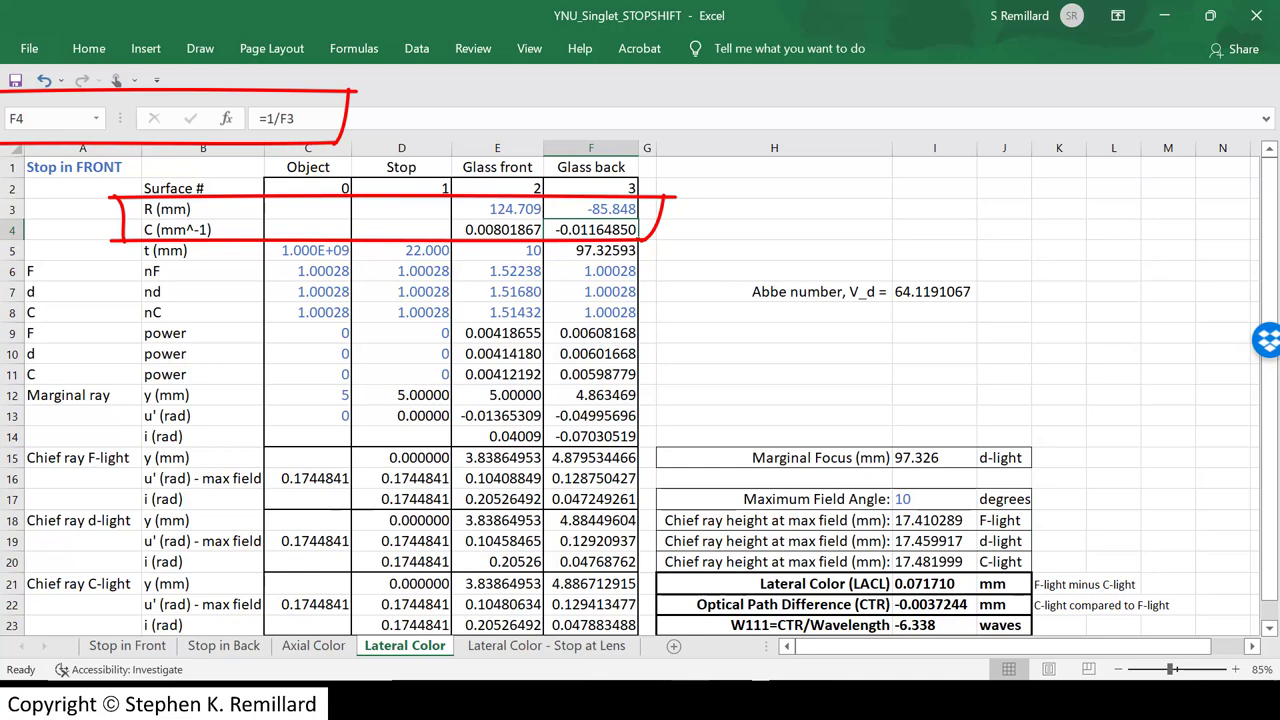
left_click(308, 251)
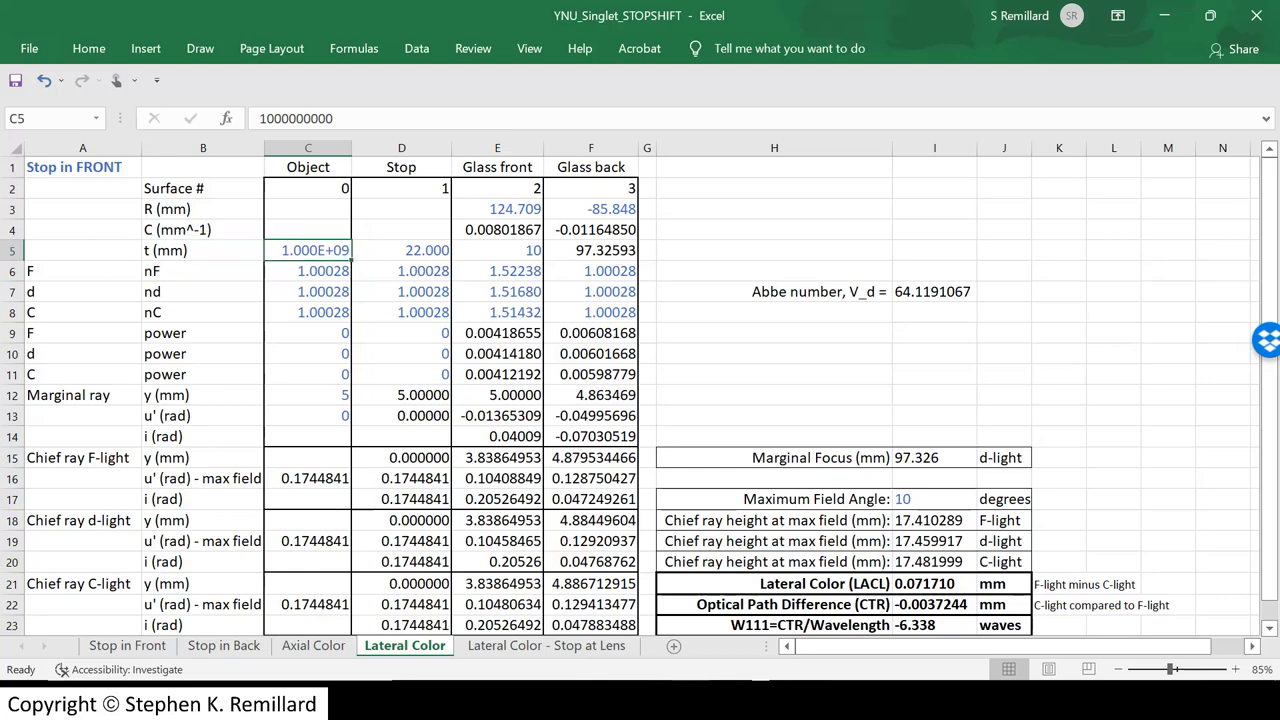
left_click(401, 251)
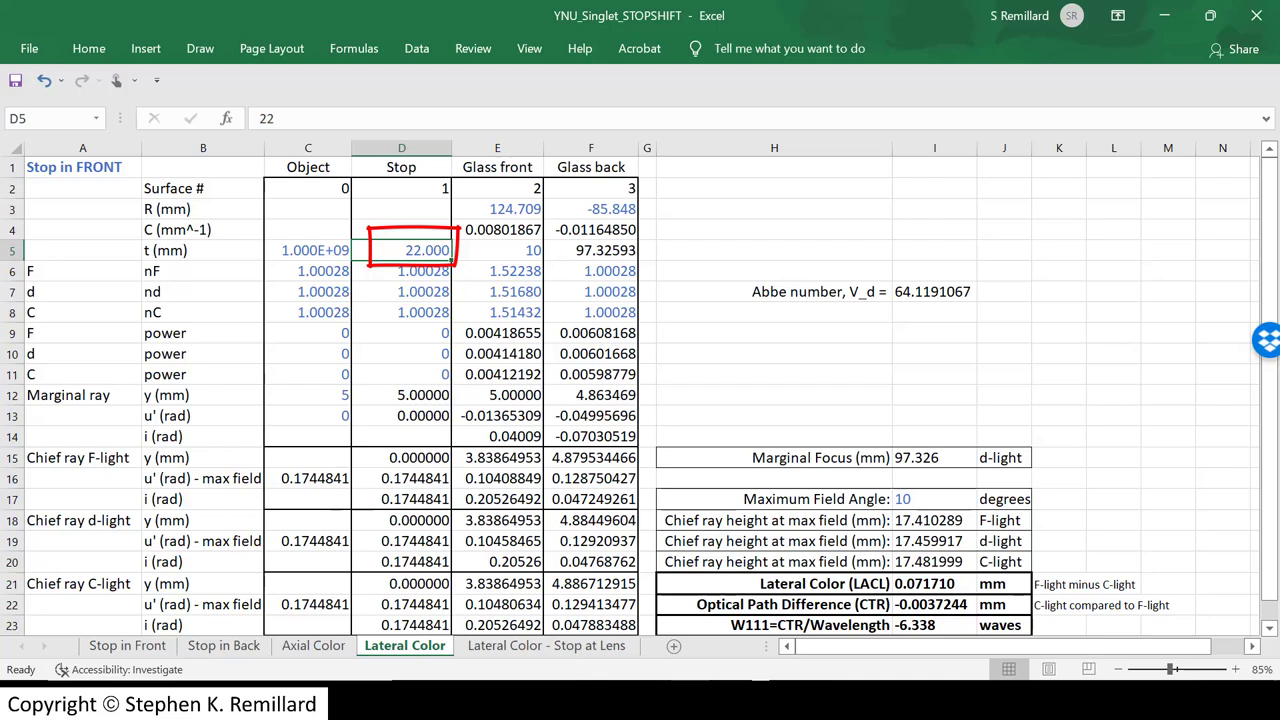
left_click(497, 251)
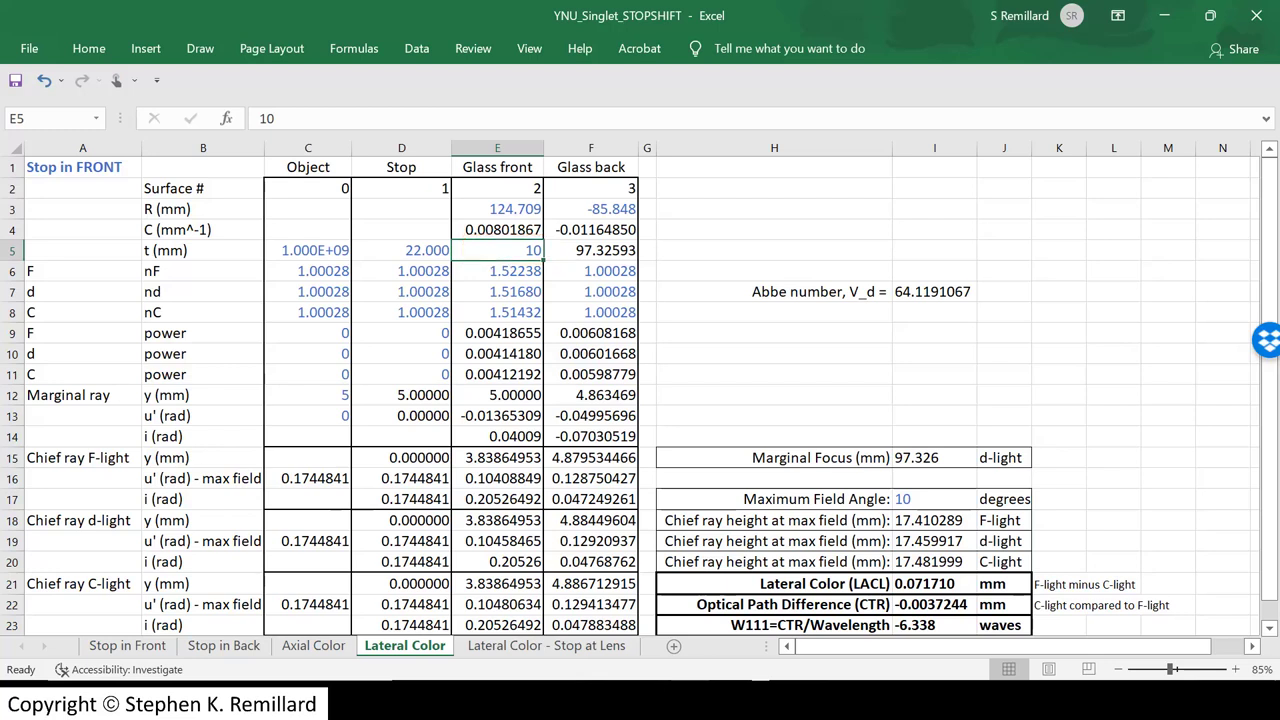
key("Down")
key("Down")
key("Down")
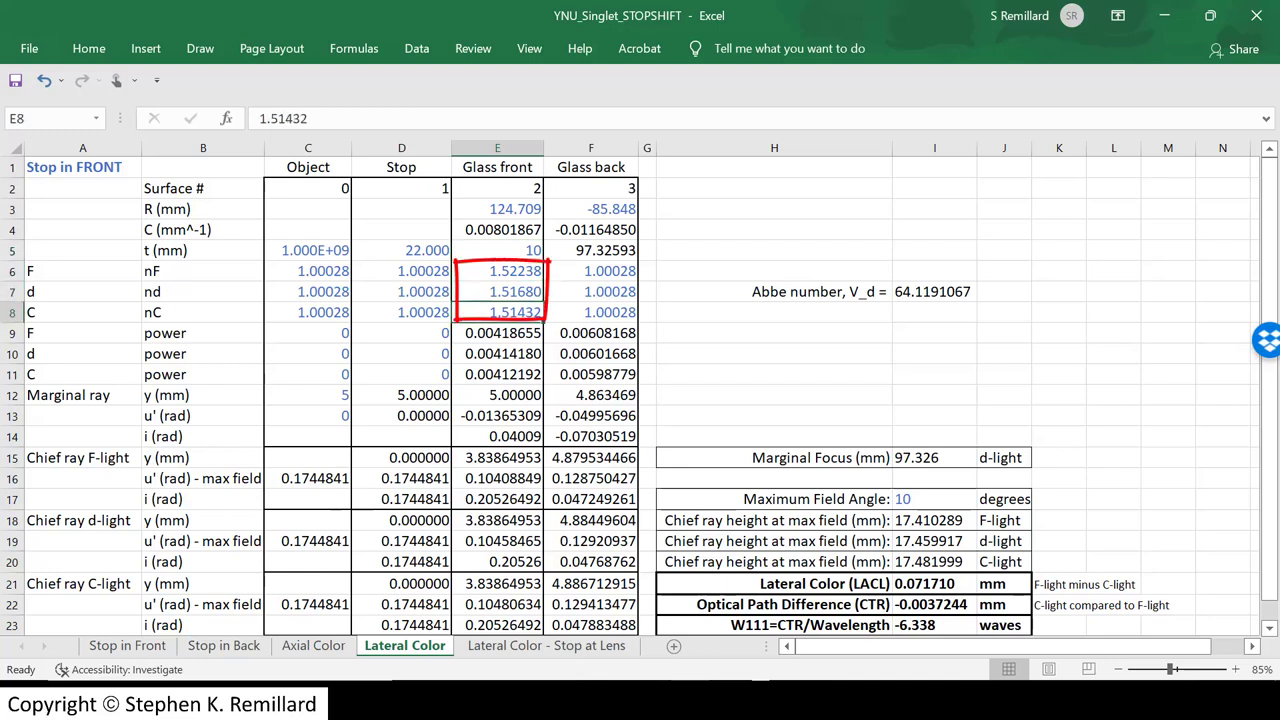
- Examine the F, d and C power formulas for the glass front and glass back surfaces in rows 9 to 11
key("Down")
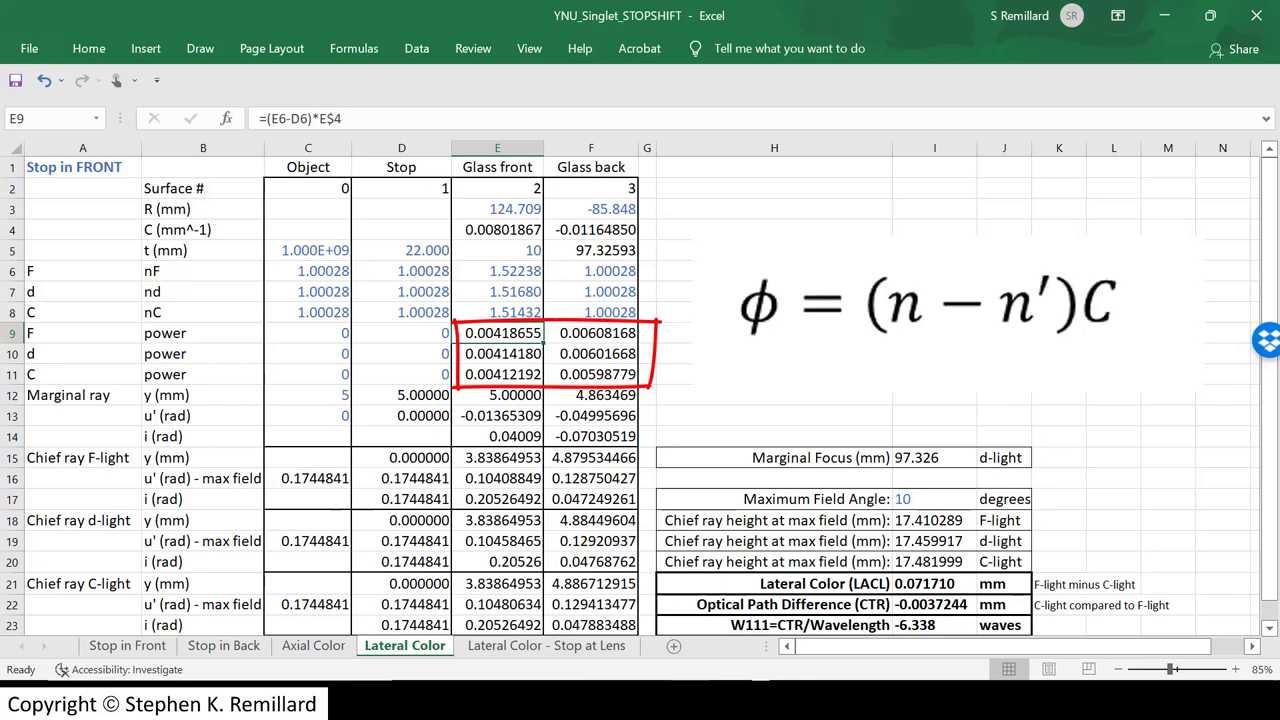
key("Down")
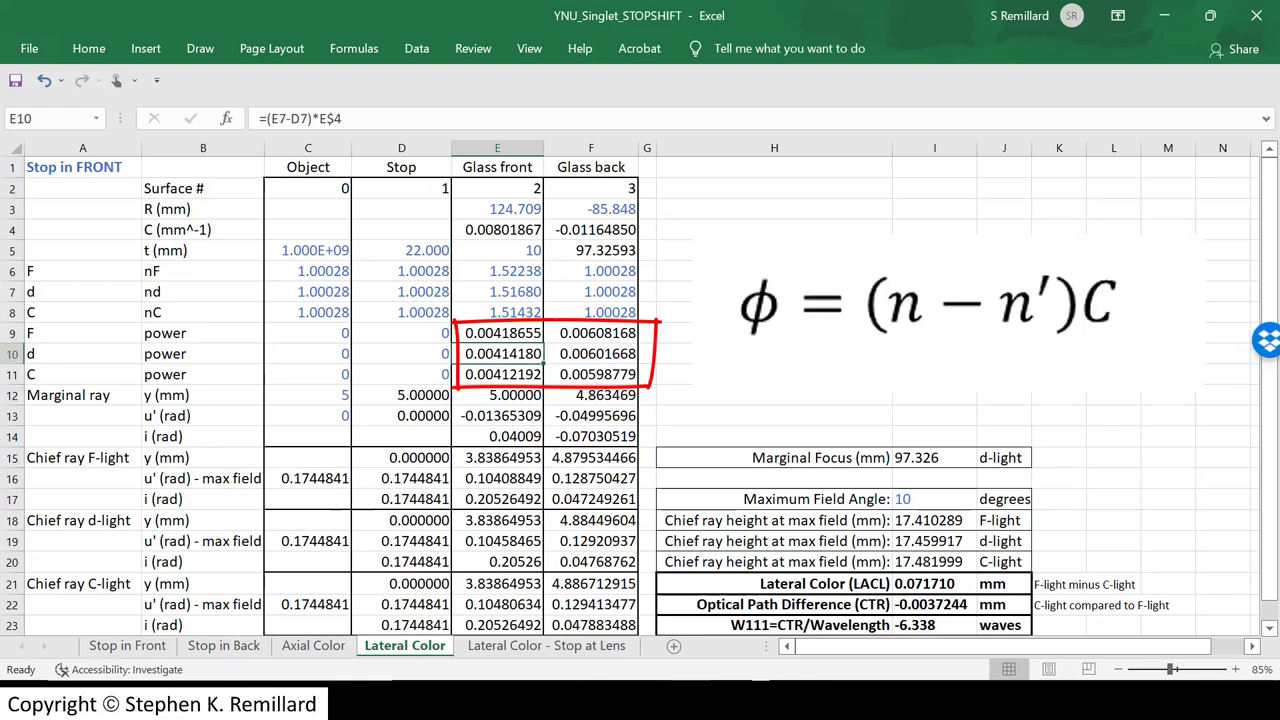
key("Down")
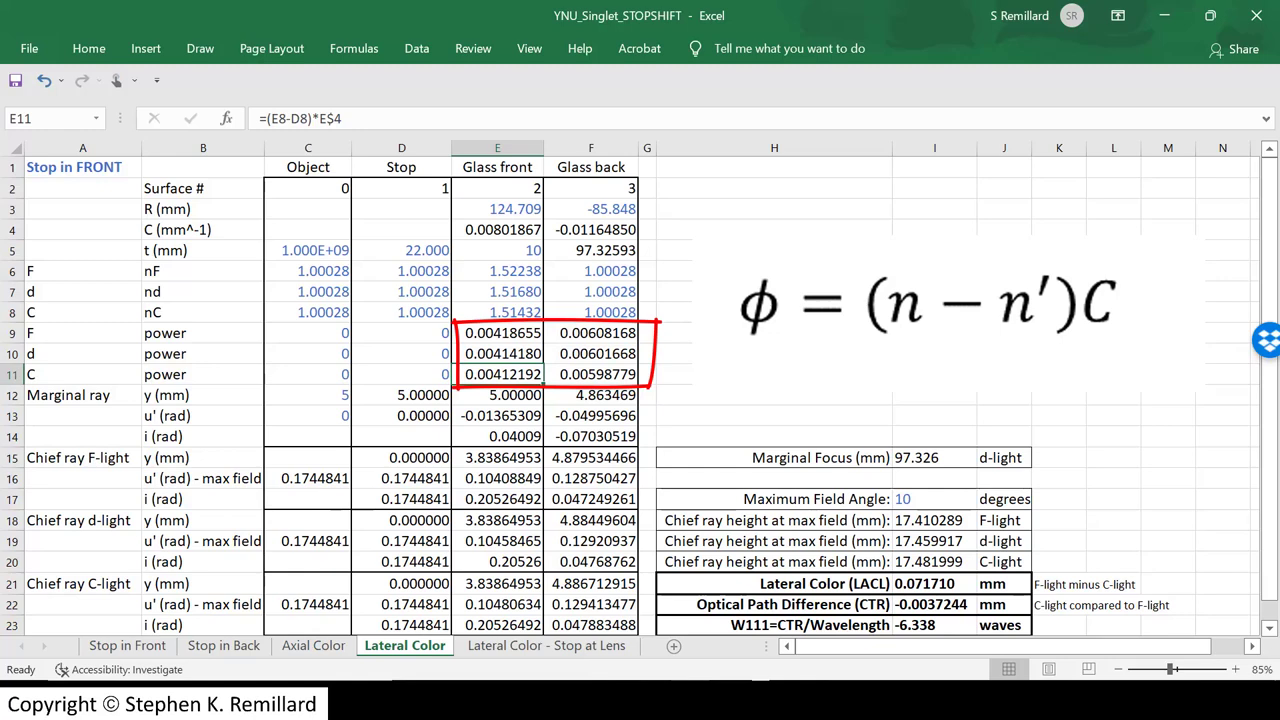
left_click(591, 333)
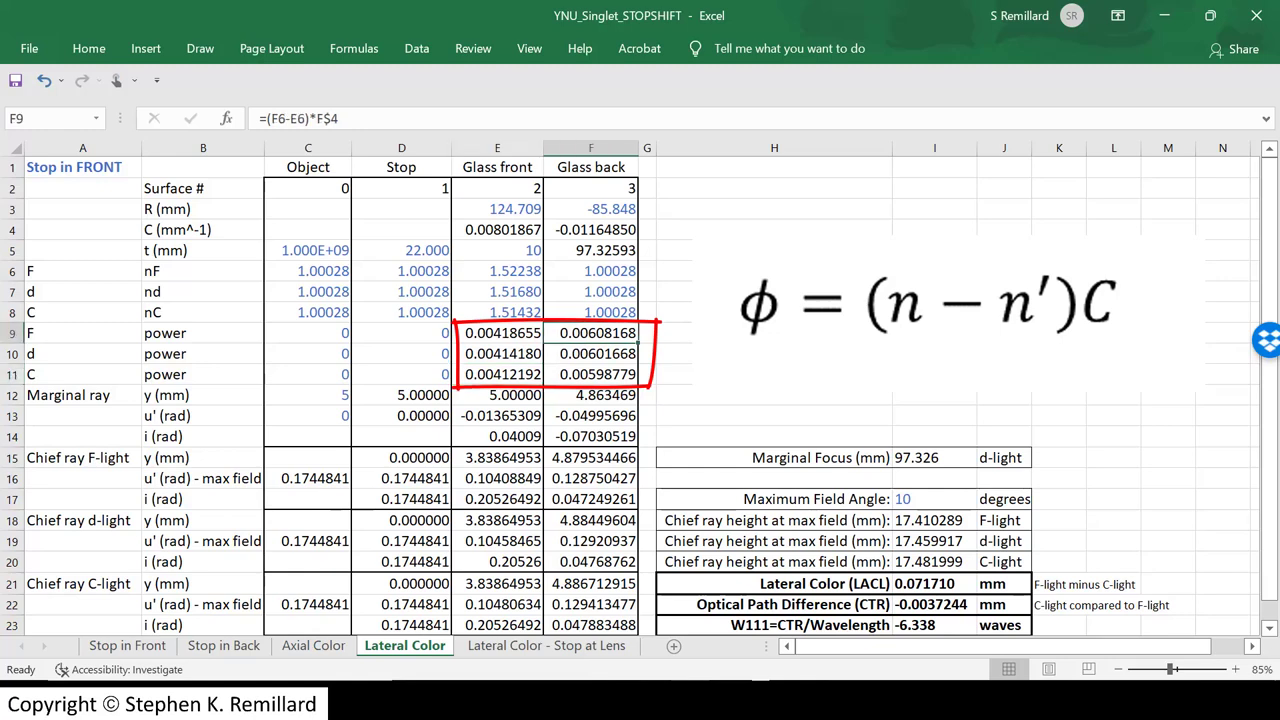
left_click(591, 354)
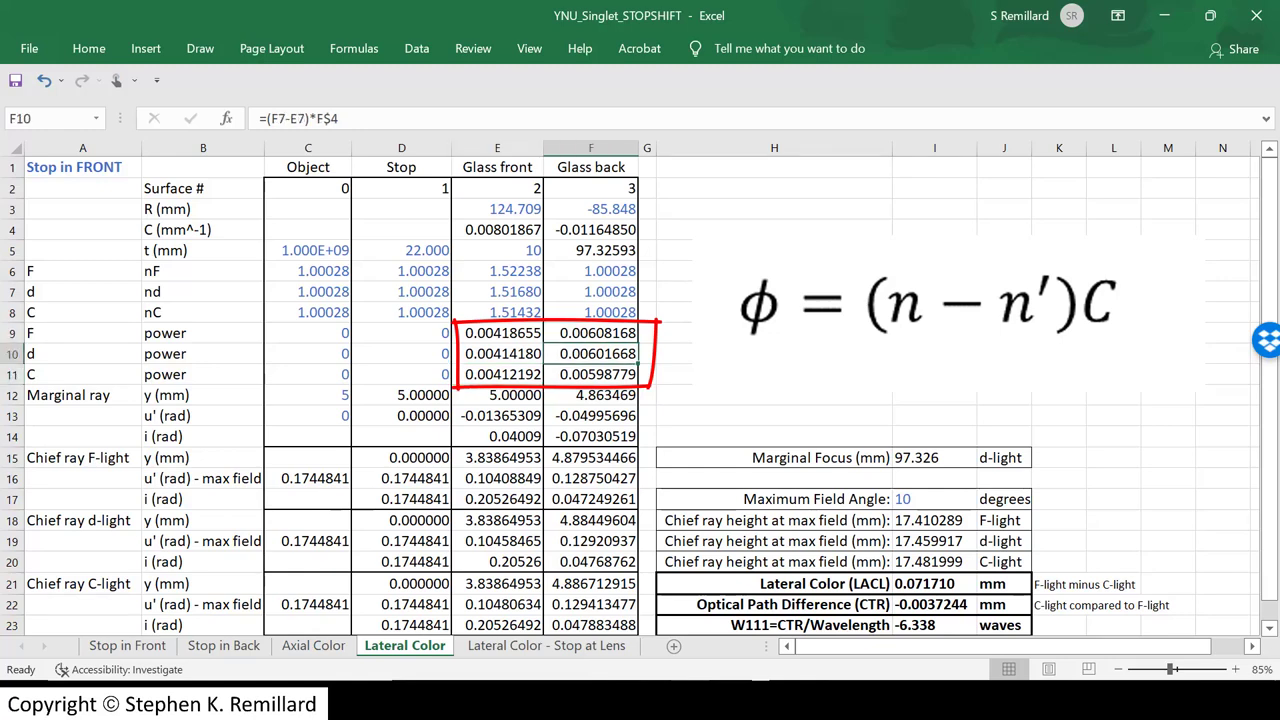
left_click(591, 374)
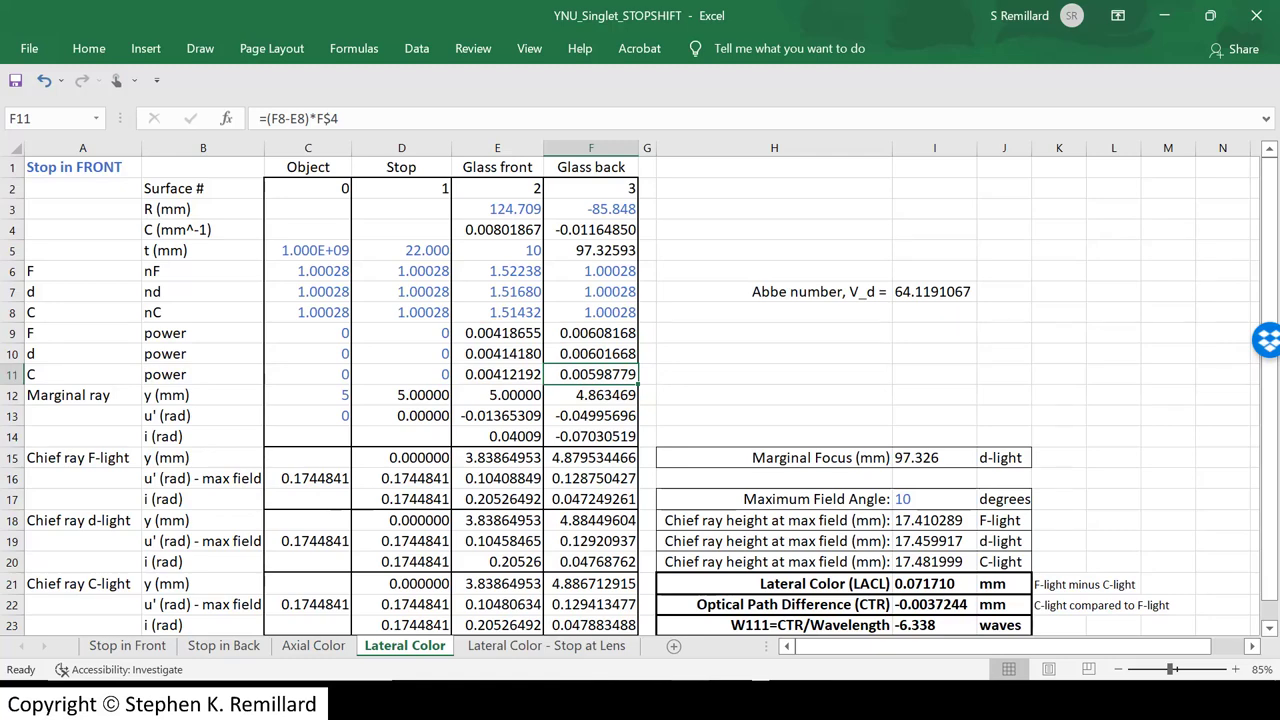
- Examine the marginal ray height and angle entries from object to glass back, and the incidence angle formula at the glass front
left_click(308, 395)
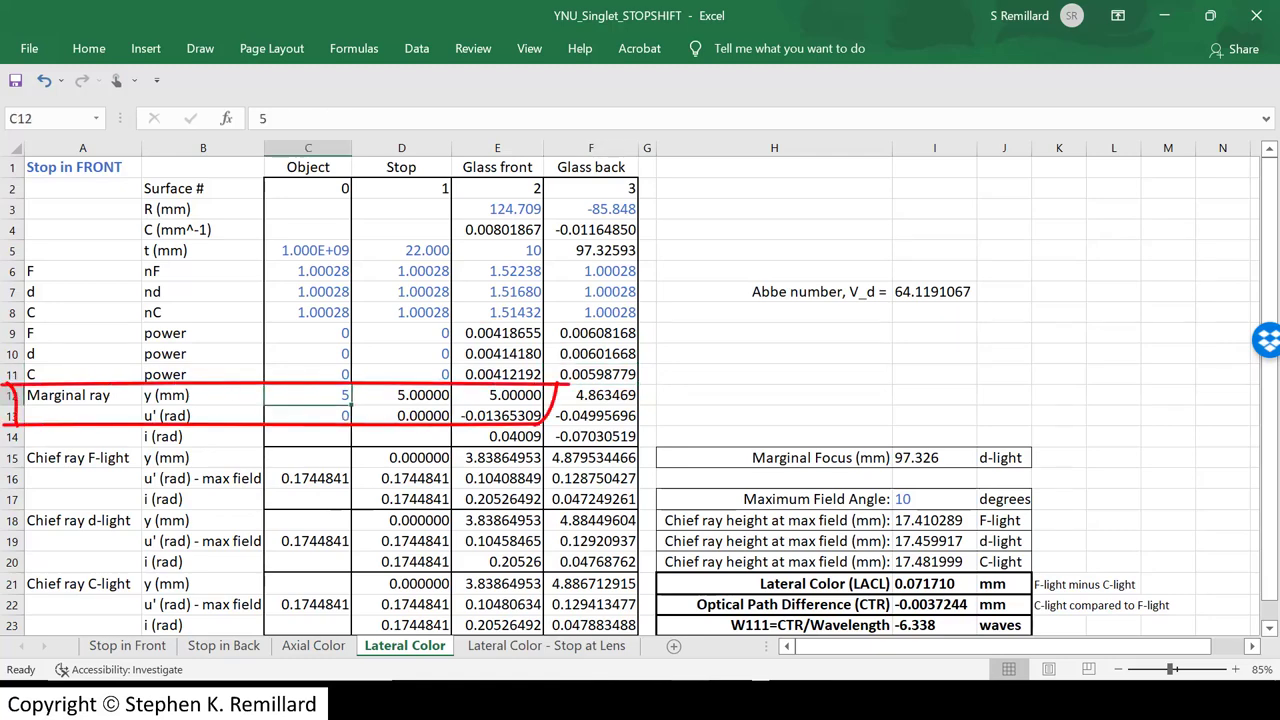
left_click(308, 416)
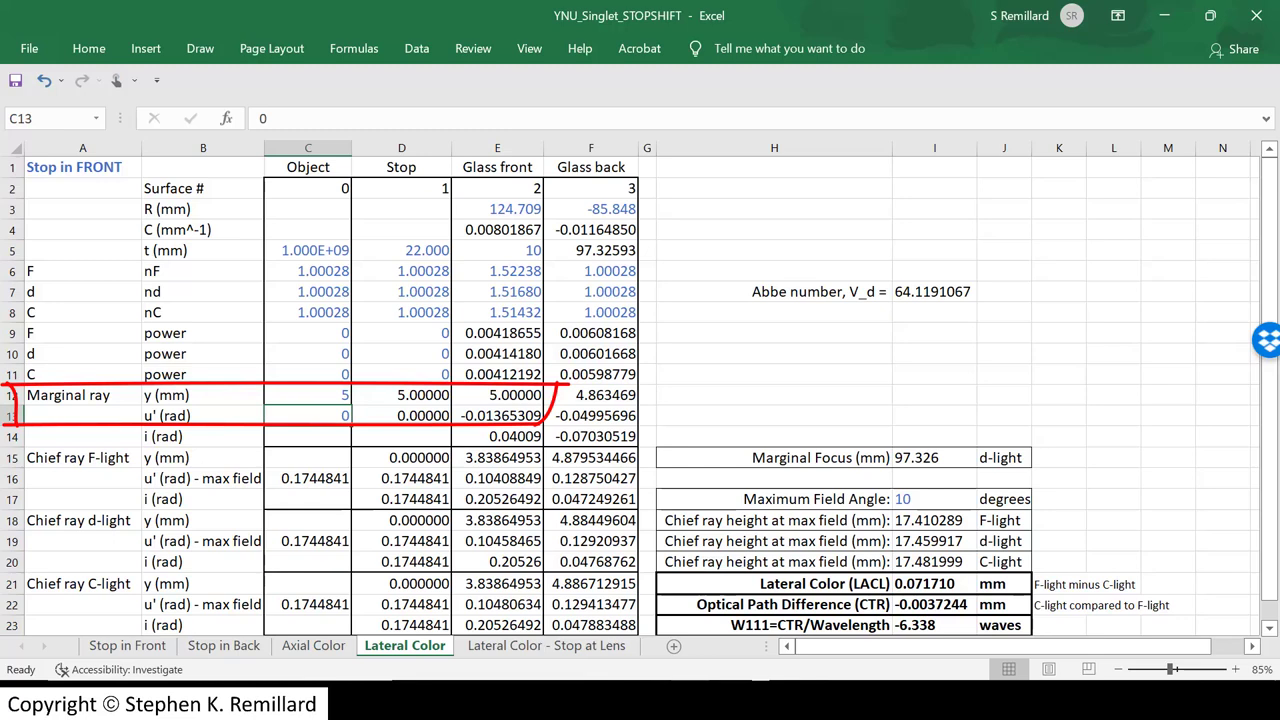
left_click(401, 395)
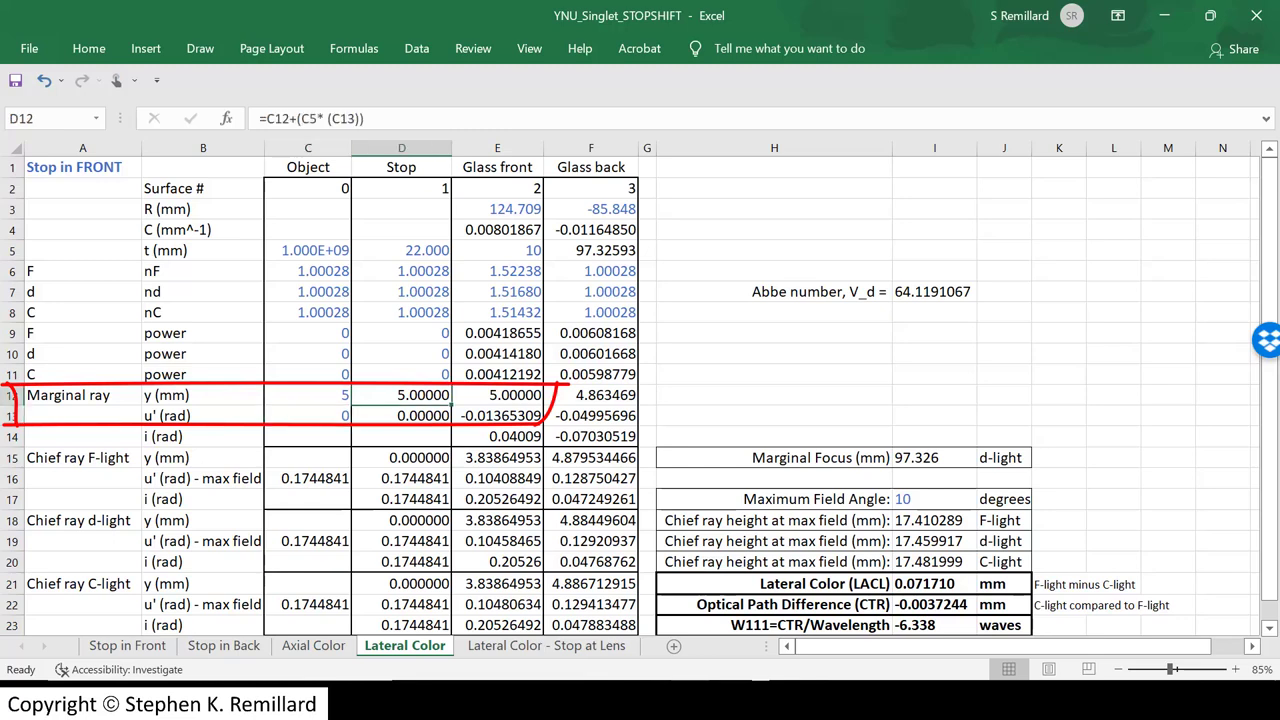
left_click(401, 416)
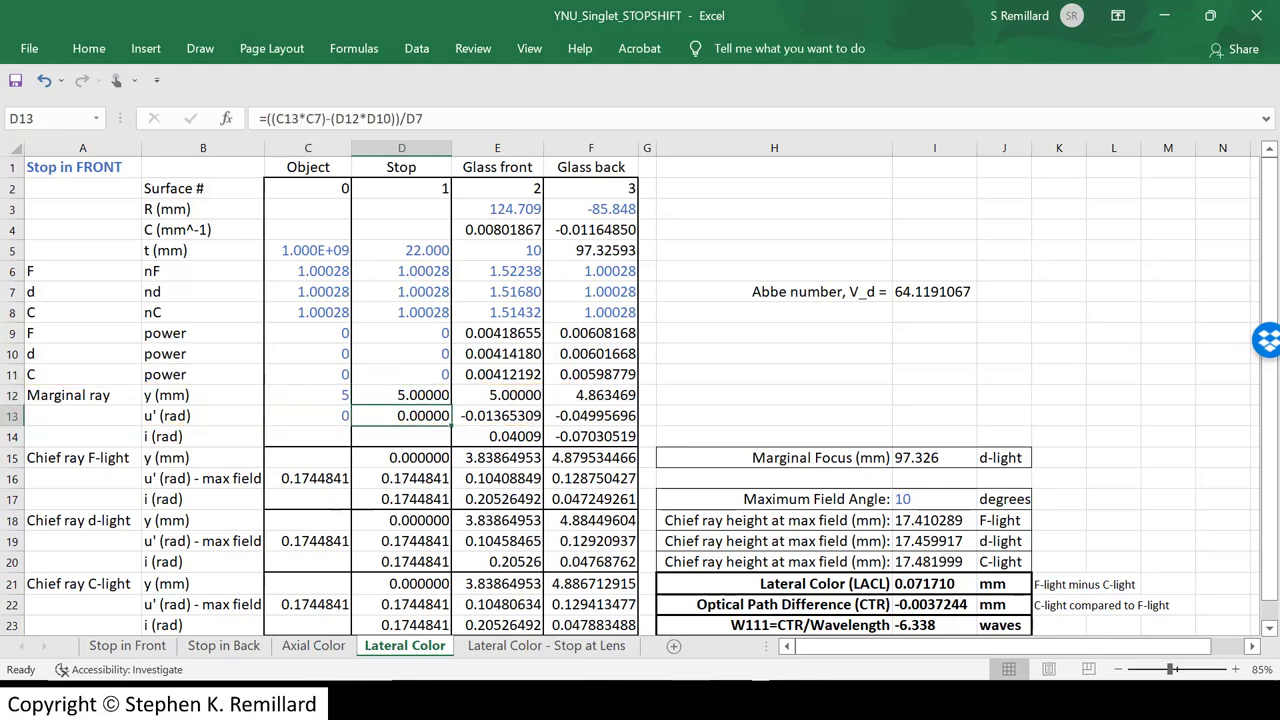
left_click(497, 395)
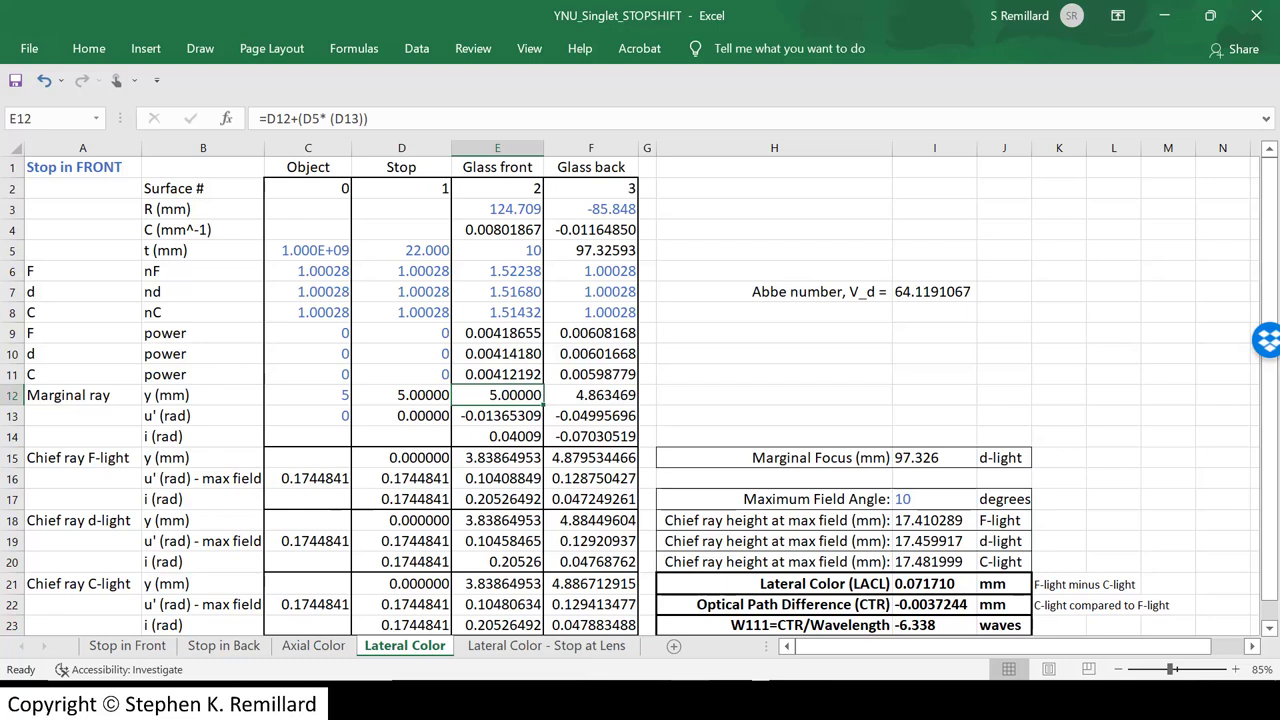
left_click(497, 416)
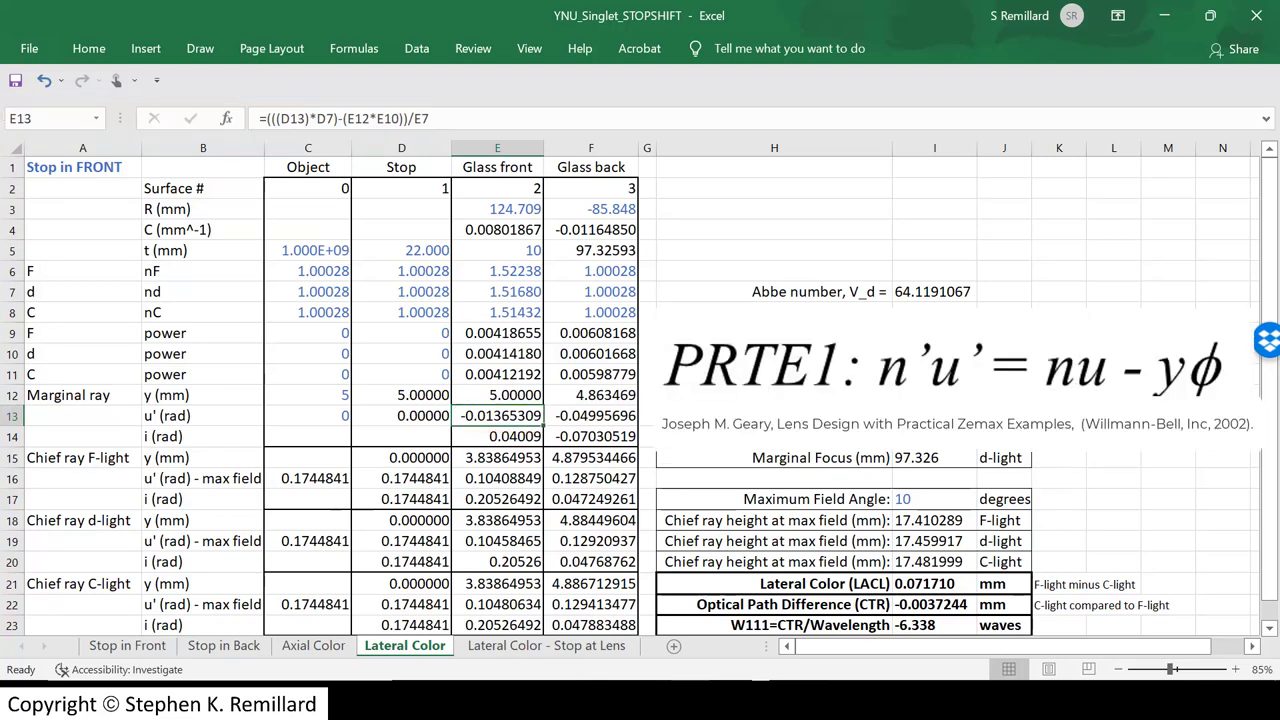
left_click(591, 395)
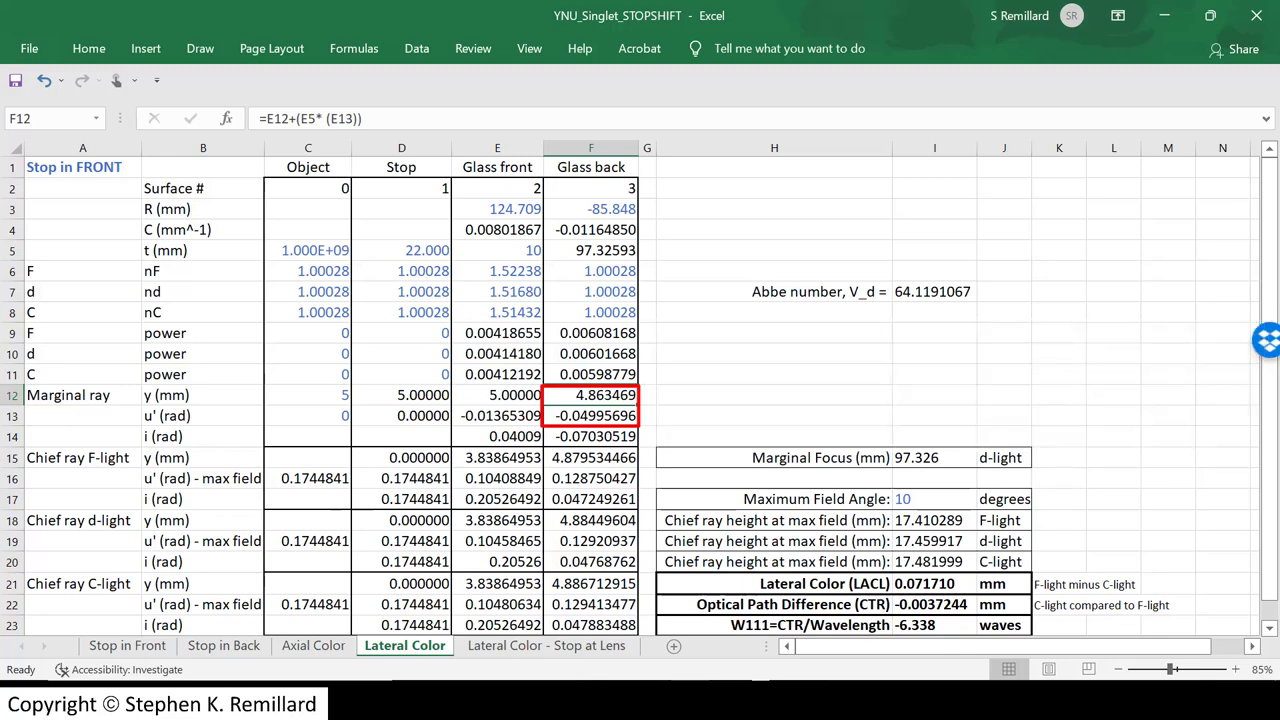
left_click(591, 416)
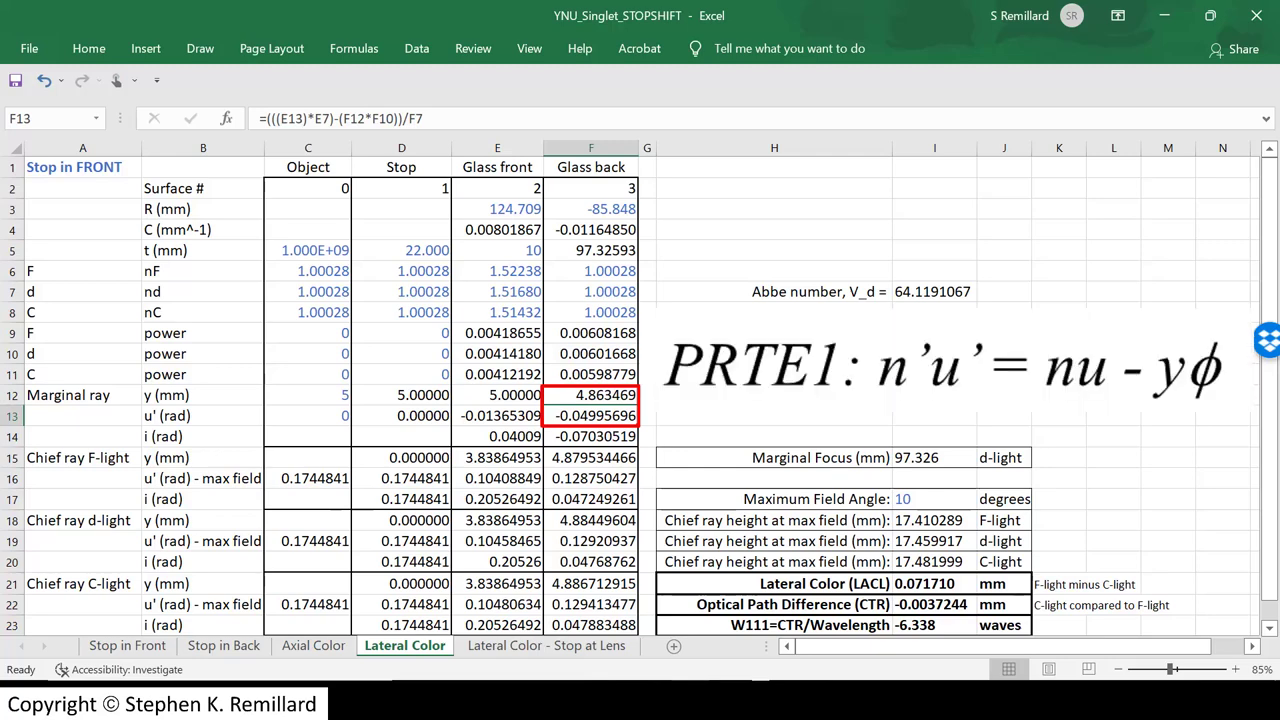
left_click(497, 437)
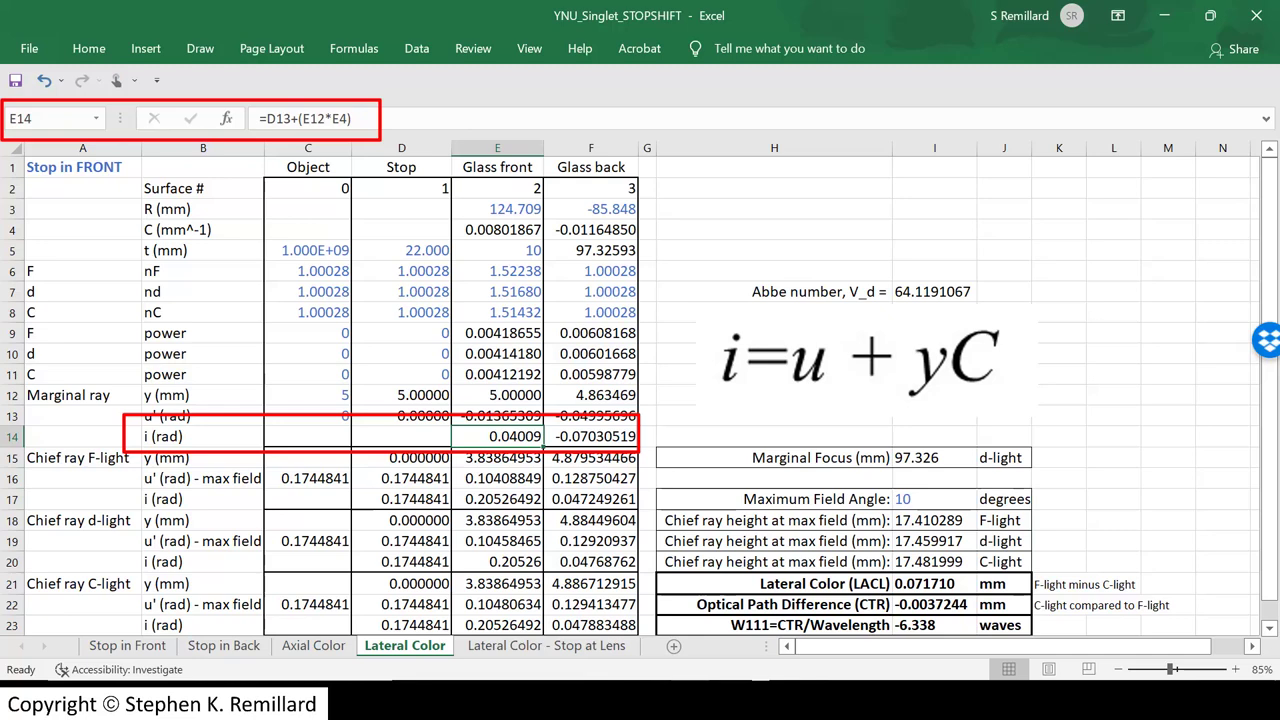
- Check the chief ray heights at the stop for F, d and C light, the maximum field angle and the F-light object angle
left_click(308, 458)
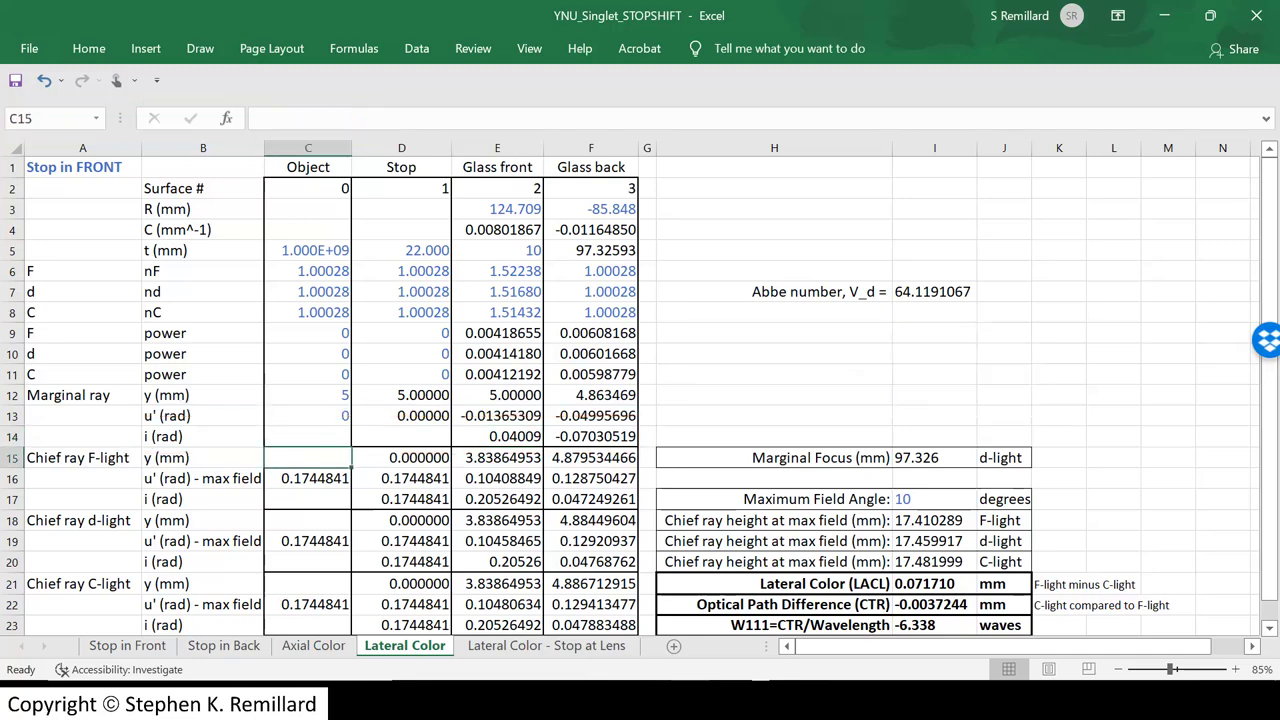
left_click(402, 458)
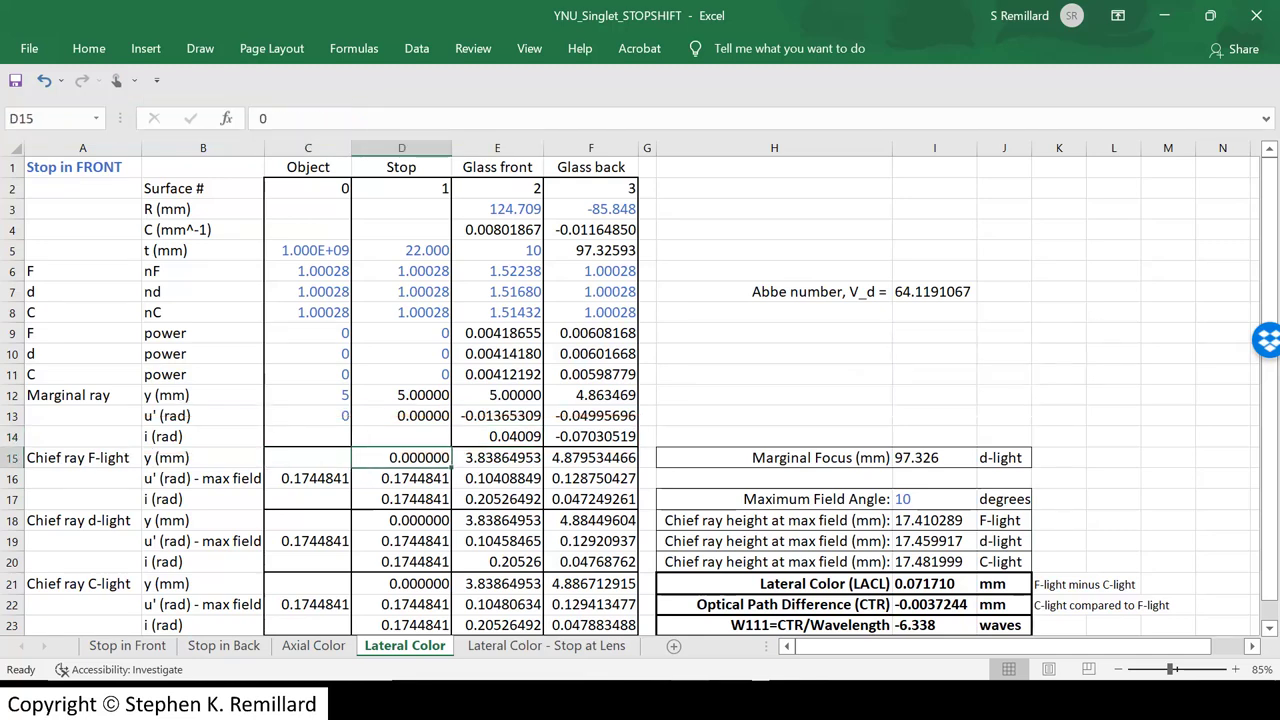
left_click(402, 520)
left_click(402, 584)
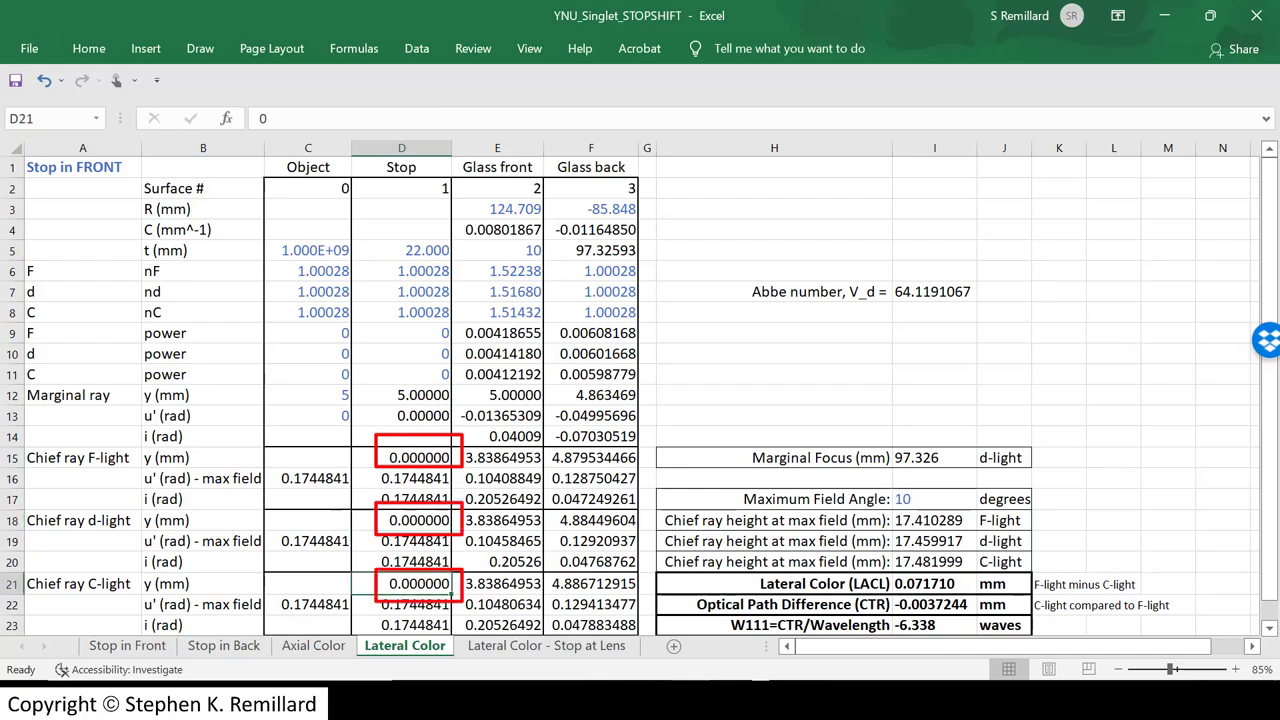
left_click(934, 354)
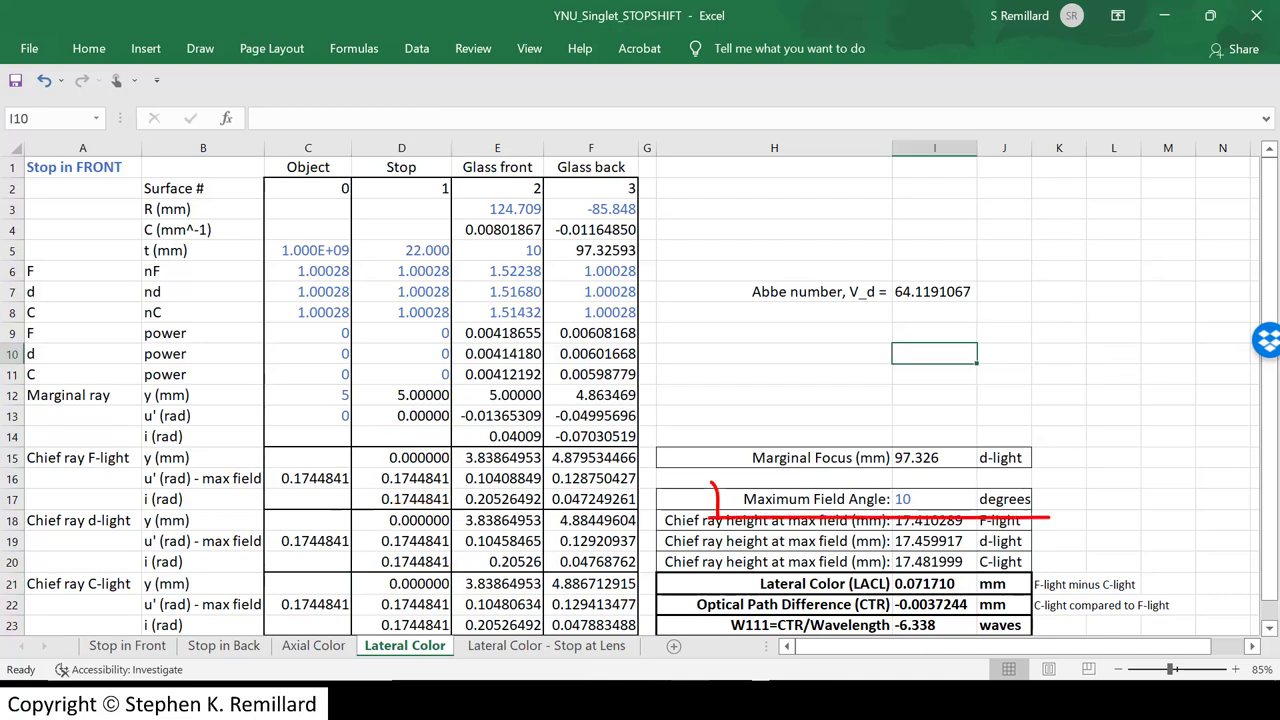
left_click(934, 499)
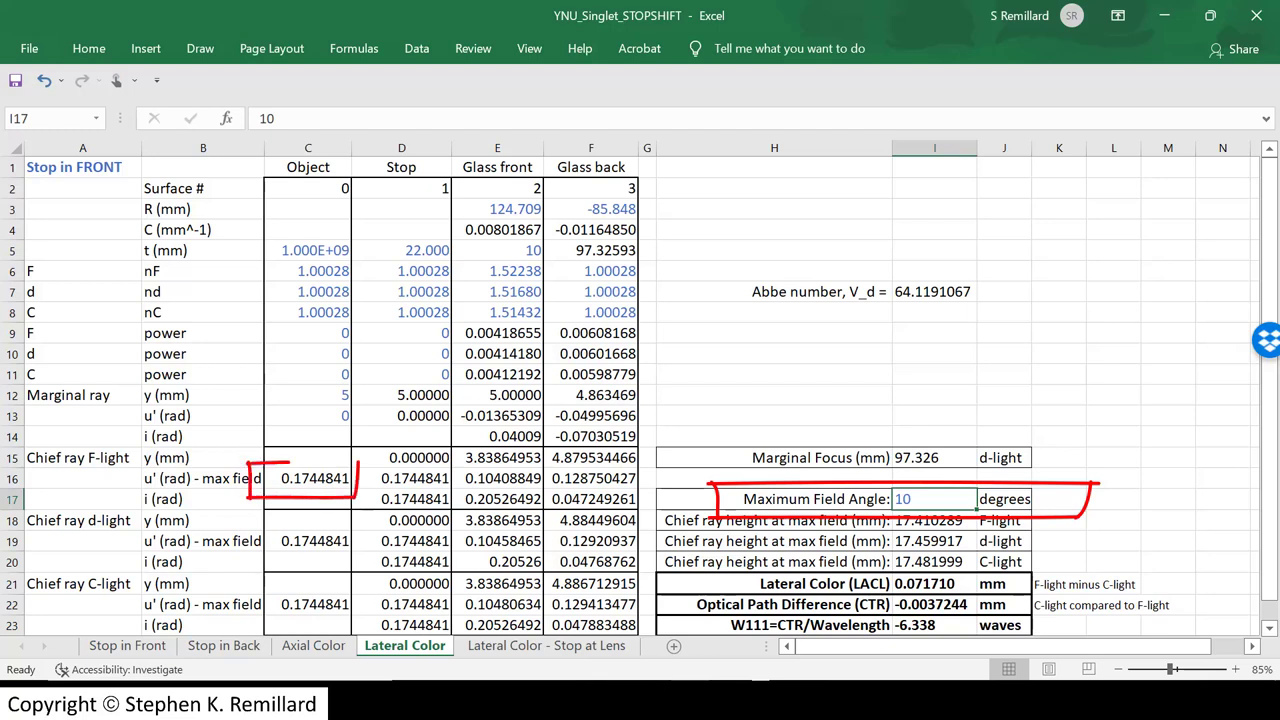
left_click(308, 479)
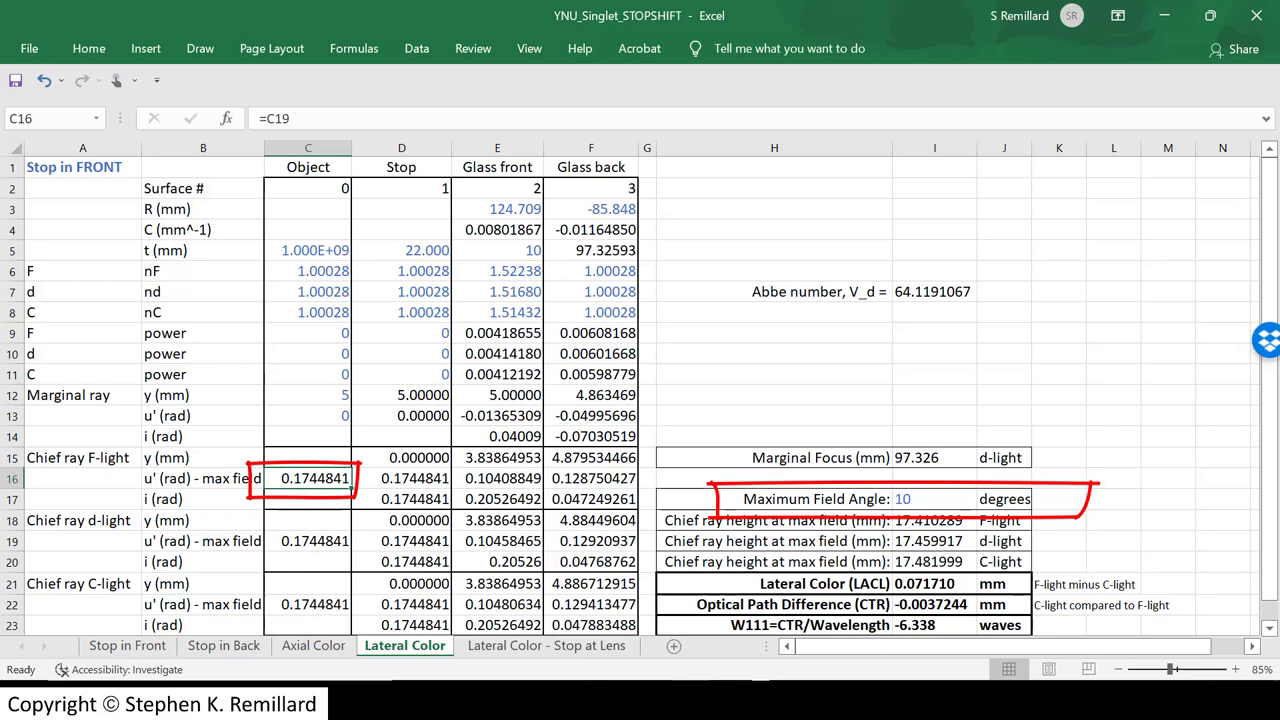
- Examine the F-light chief ray angle formula at the glass front and its height and angle formulas at the glass back
left_click(497, 479)
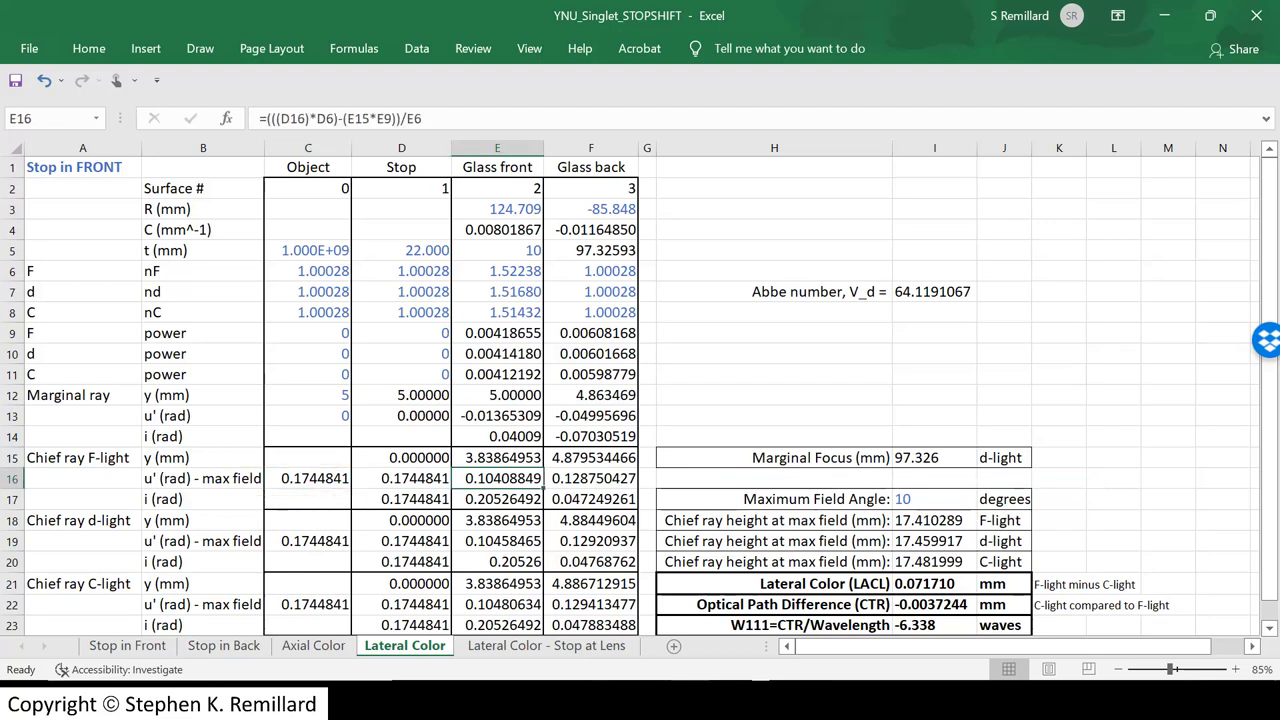
mouse_move(456, 462)
left_mouse_down()
mouse_move(456, 486)
mouse_move(550, 472)
mouse_move(458, 462)
left_mouse_up()
mouse_move(460, 522)
left_mouse_down()
mouse_move(530, 552)
mouse_move(460, 522)
left_mouse_up()
mouse_move(456, 588)
left_mouse_down()
mouse_move(514, 618)
mouse_move(500, 590)
mouse_move(456, 588)
left_mouse_up()
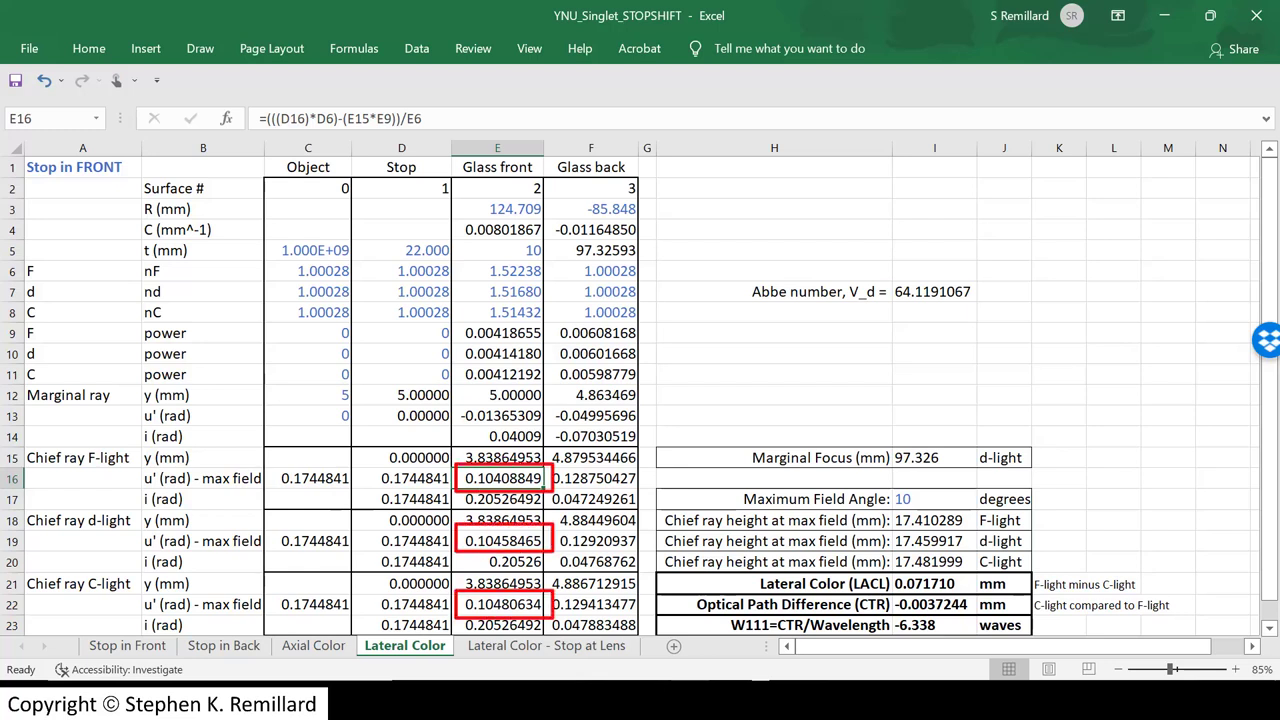
key("Escape")
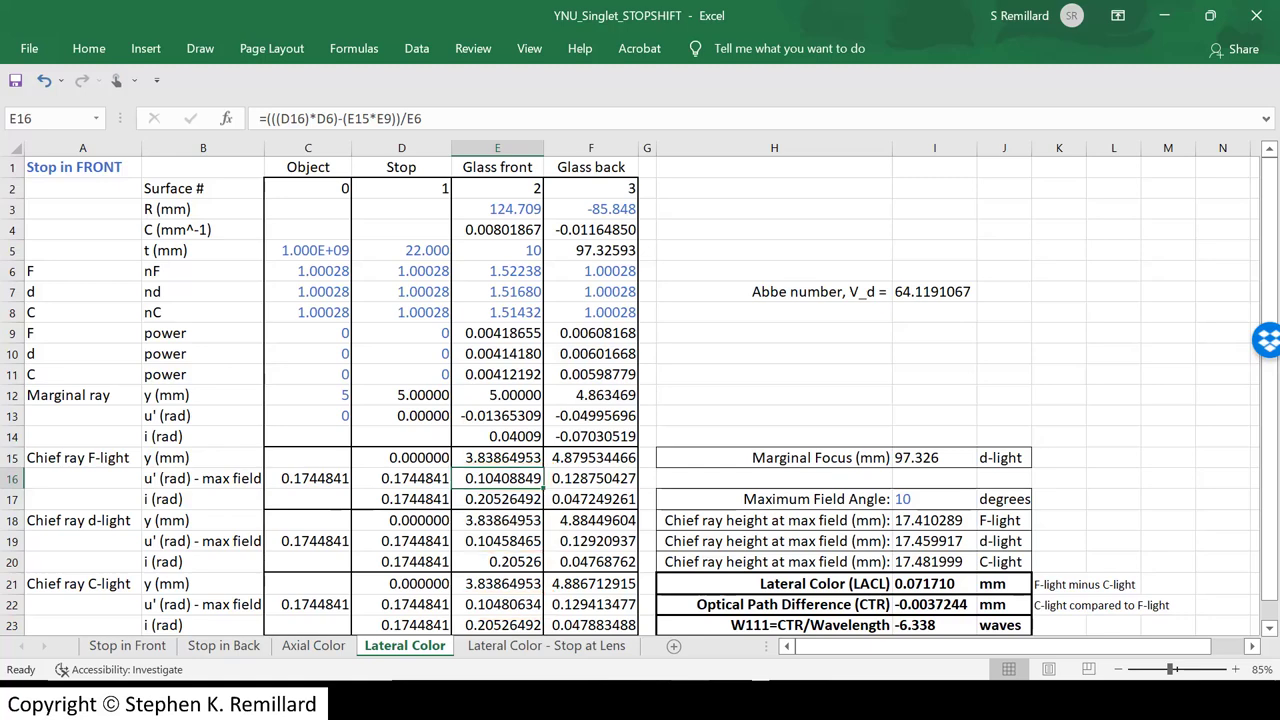
left_click(591, 458)
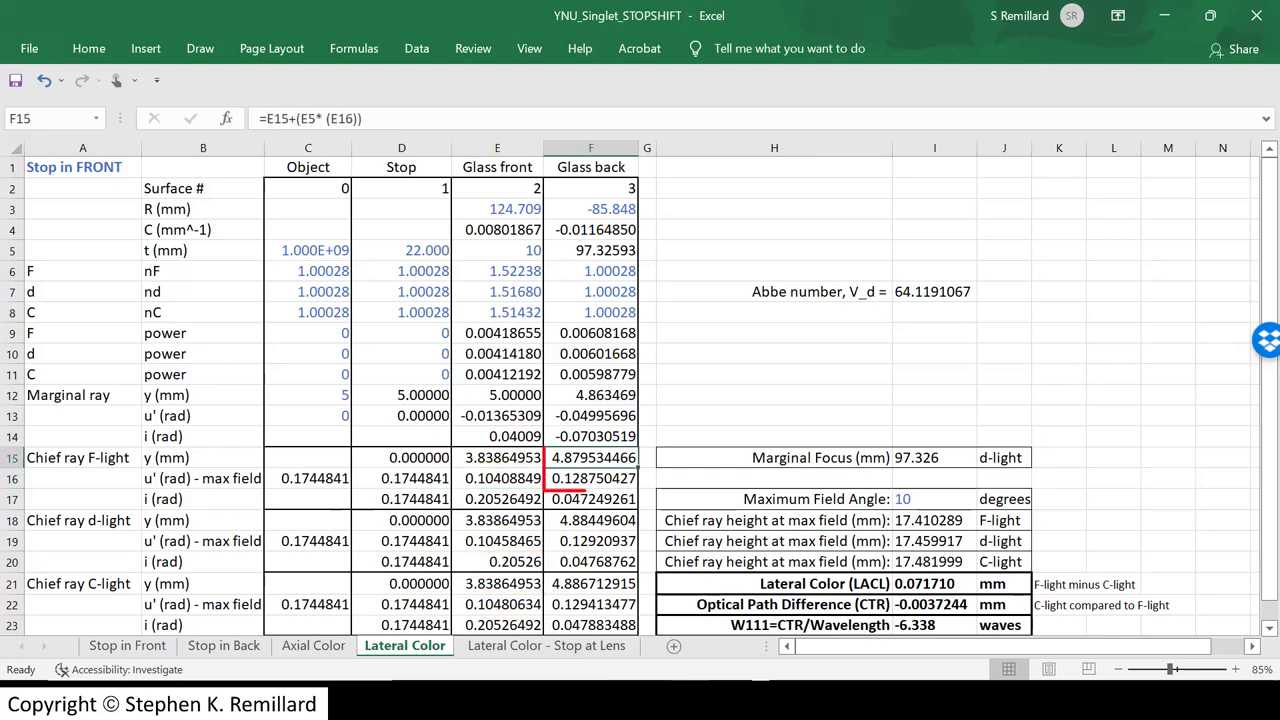
left_click(591, 479)
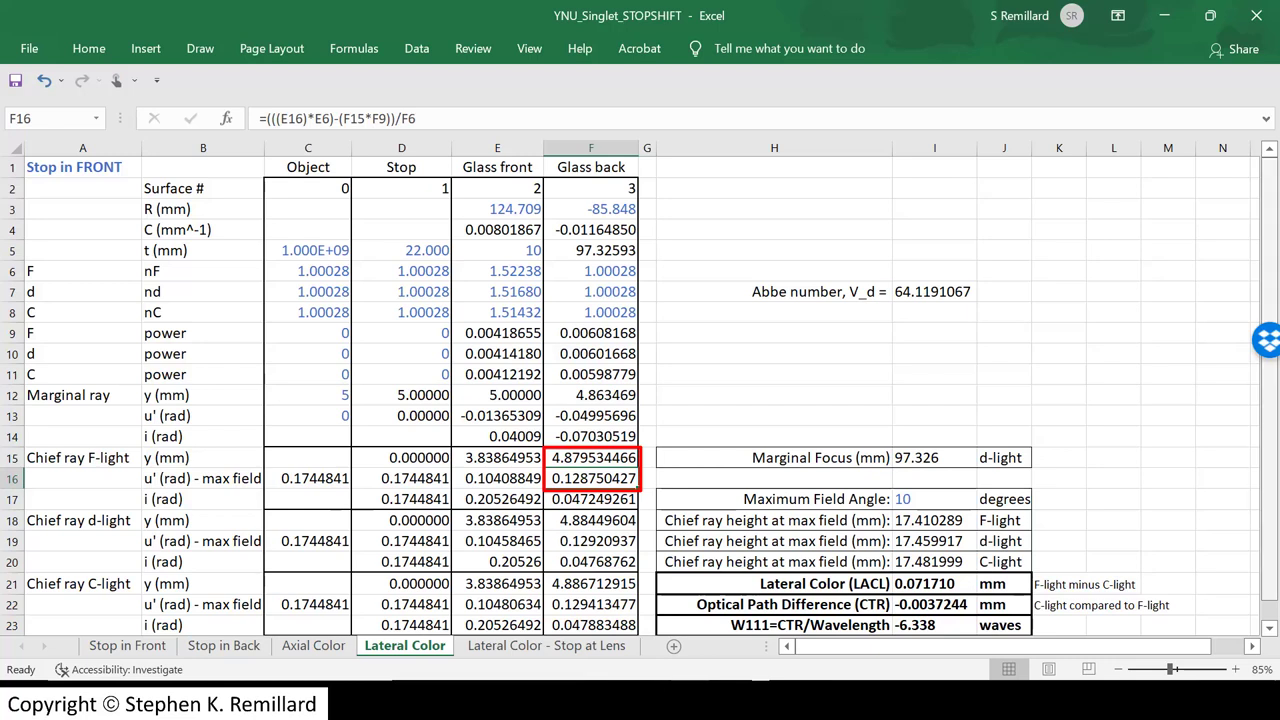
- Examine the F-light chief ray height formula at maximum field and the d-light chief ray formulas from stop to glass back
left_click(934, 520)
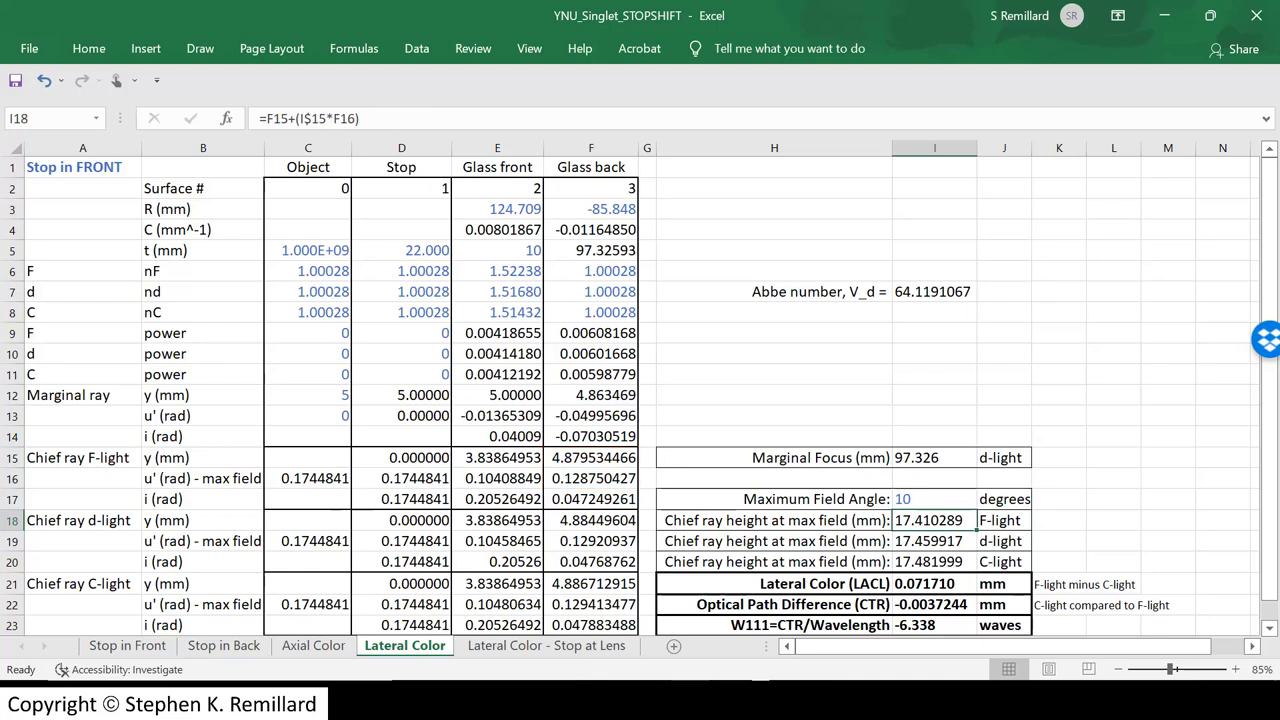
left_click(402, 520)
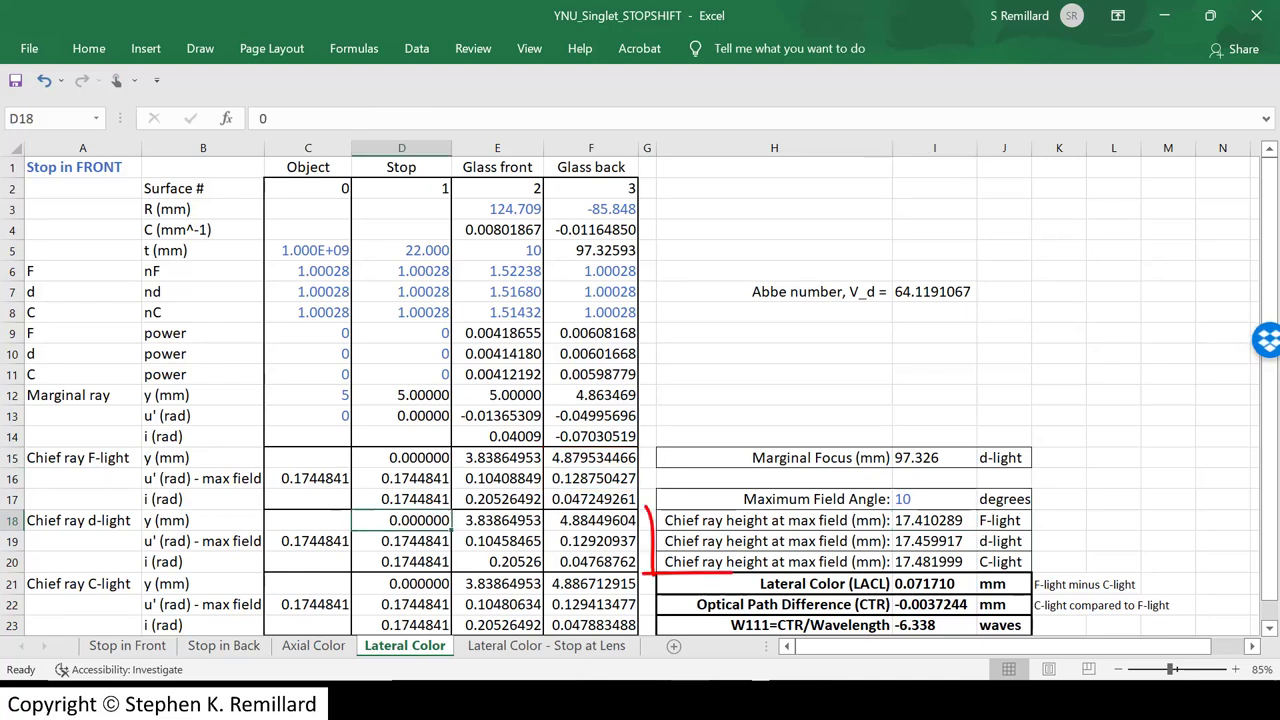
left_click(497, 520)
left_click(591, 520)
left_click(402, 541)
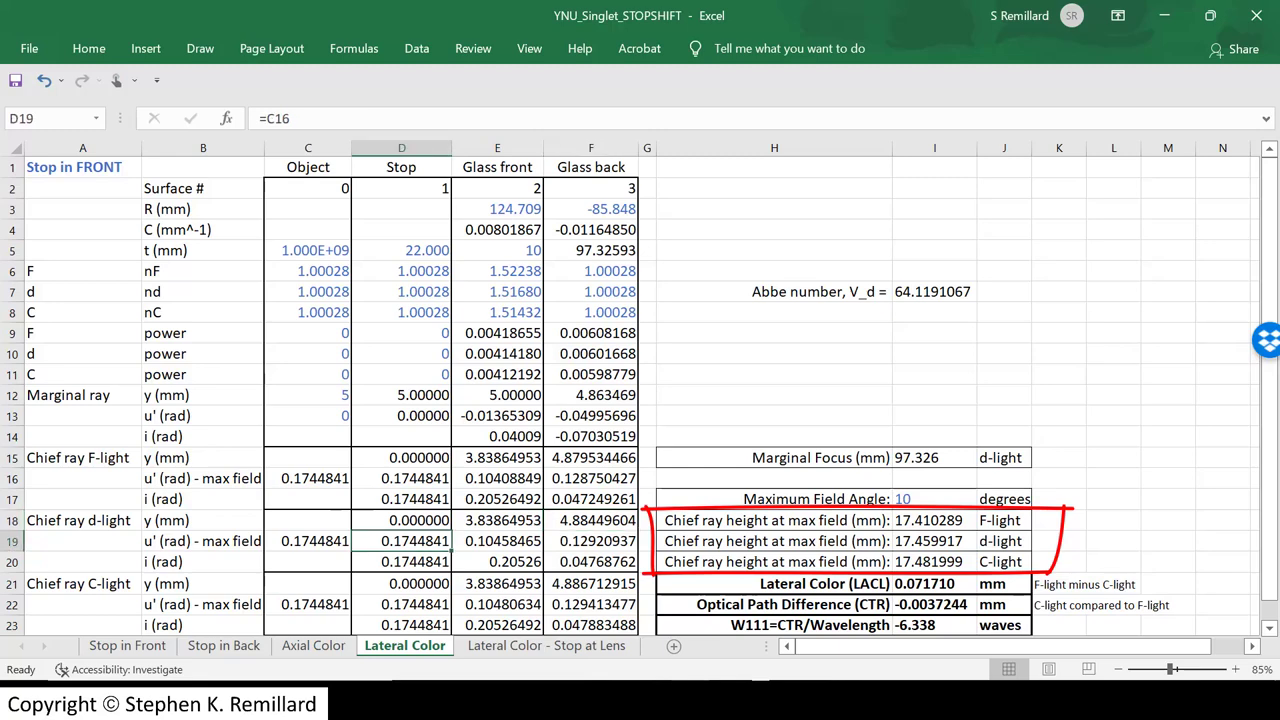
left_click(591, 562)
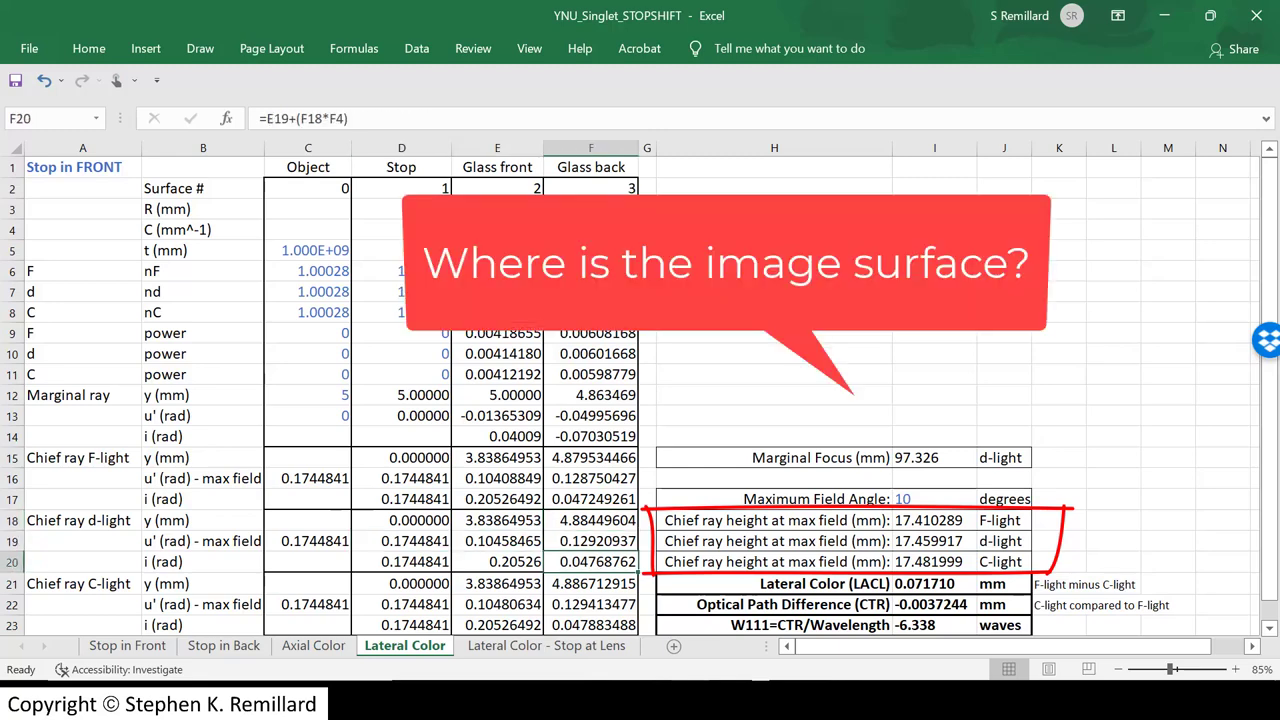
- Examine the d-light marginal focus formula and the marginal ray angle at the glass back that feeds it
left_click(934, 458)
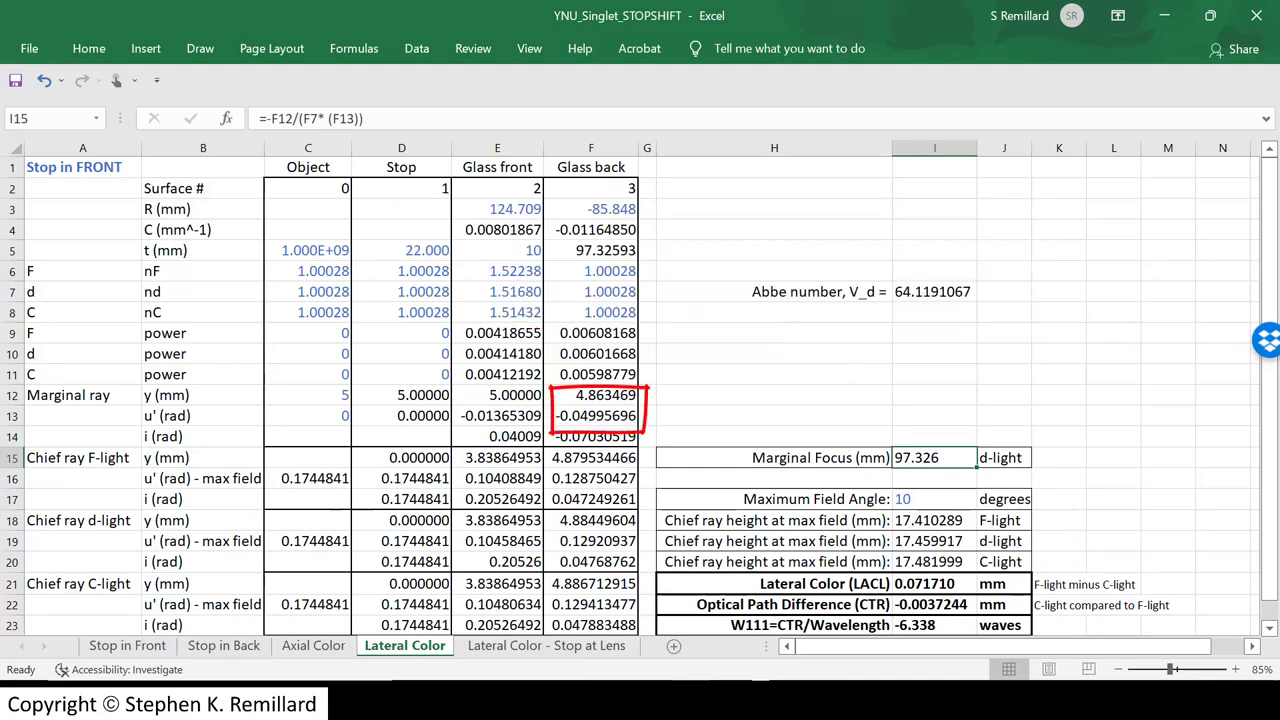
left_click(591, 416)
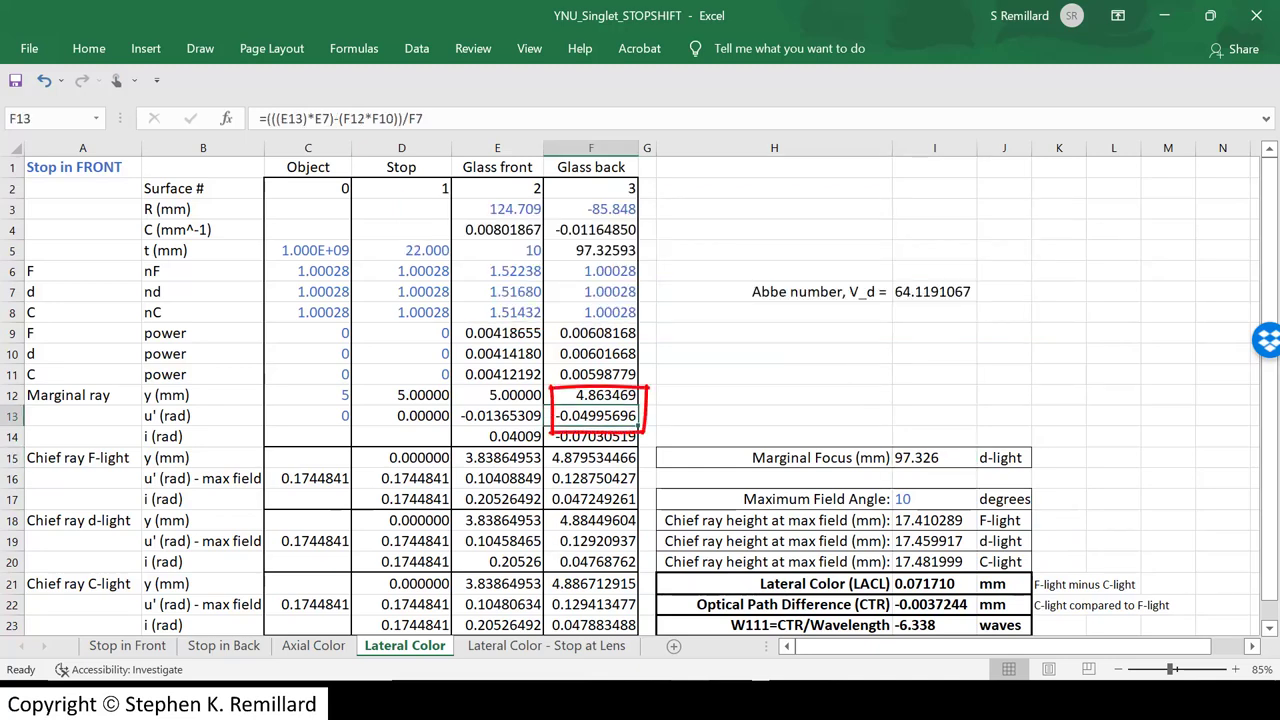
left_click(934, 458)
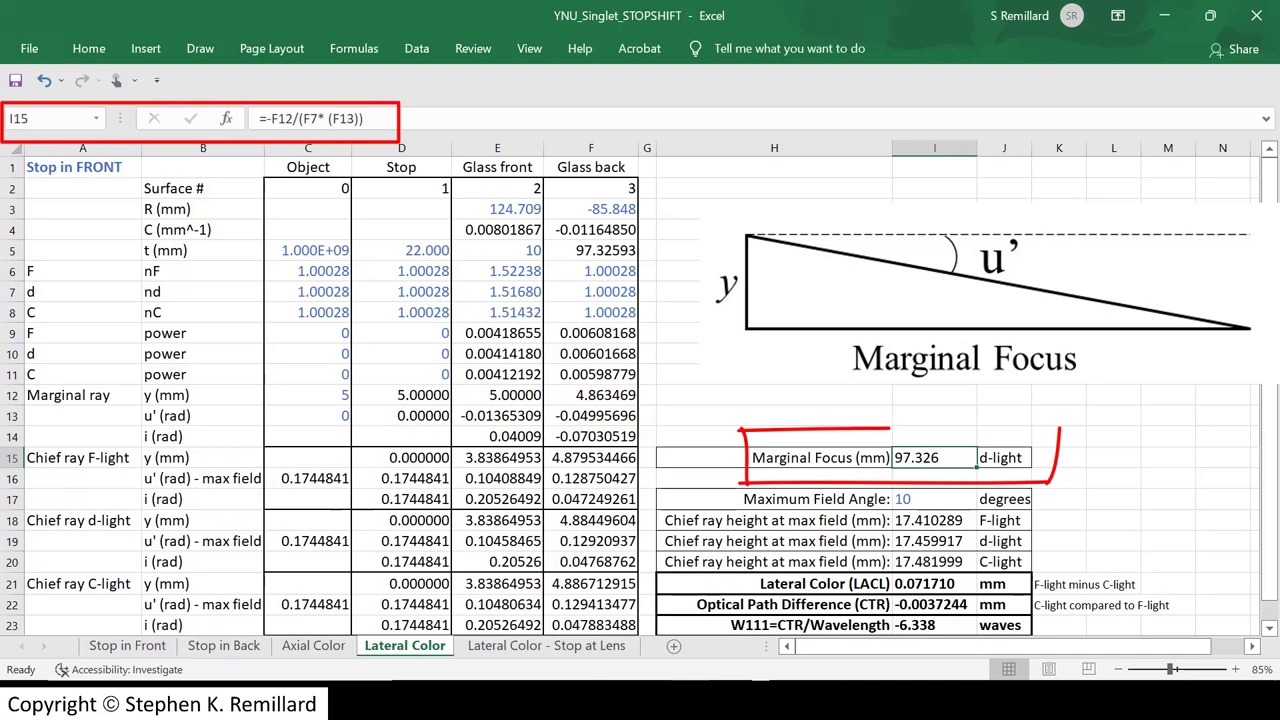
- Compare the F, d and C chief ray height formulas at maximum field and examine the lateral color (LACL) formula
left_click(934, 520)
left_click(934, 541)
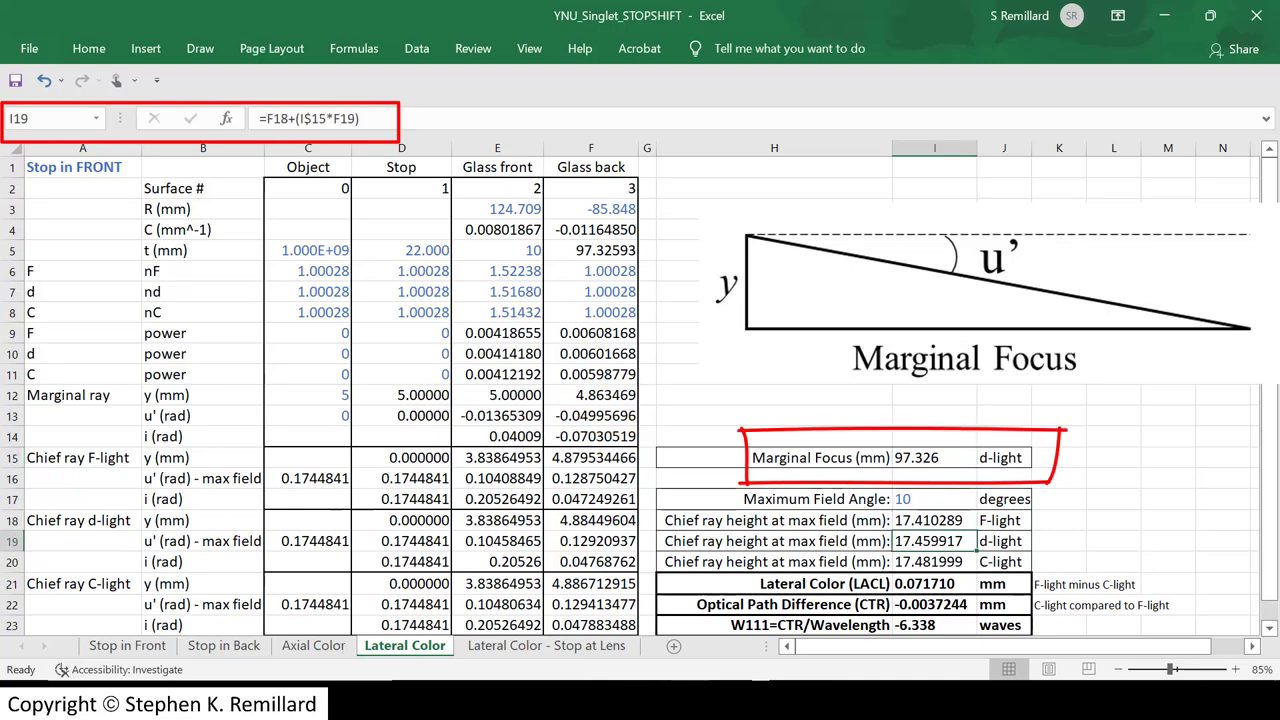
left_click(934, 562)
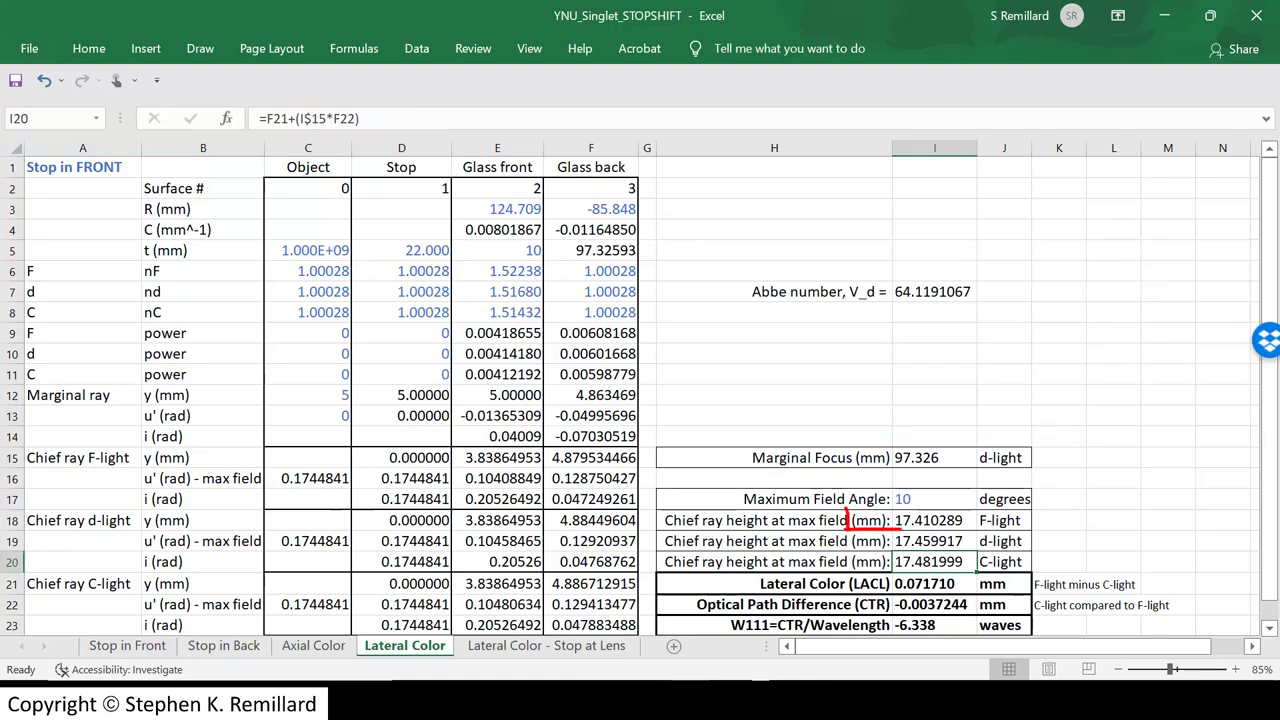
left_click(934, 520)
left_click(934, 562)
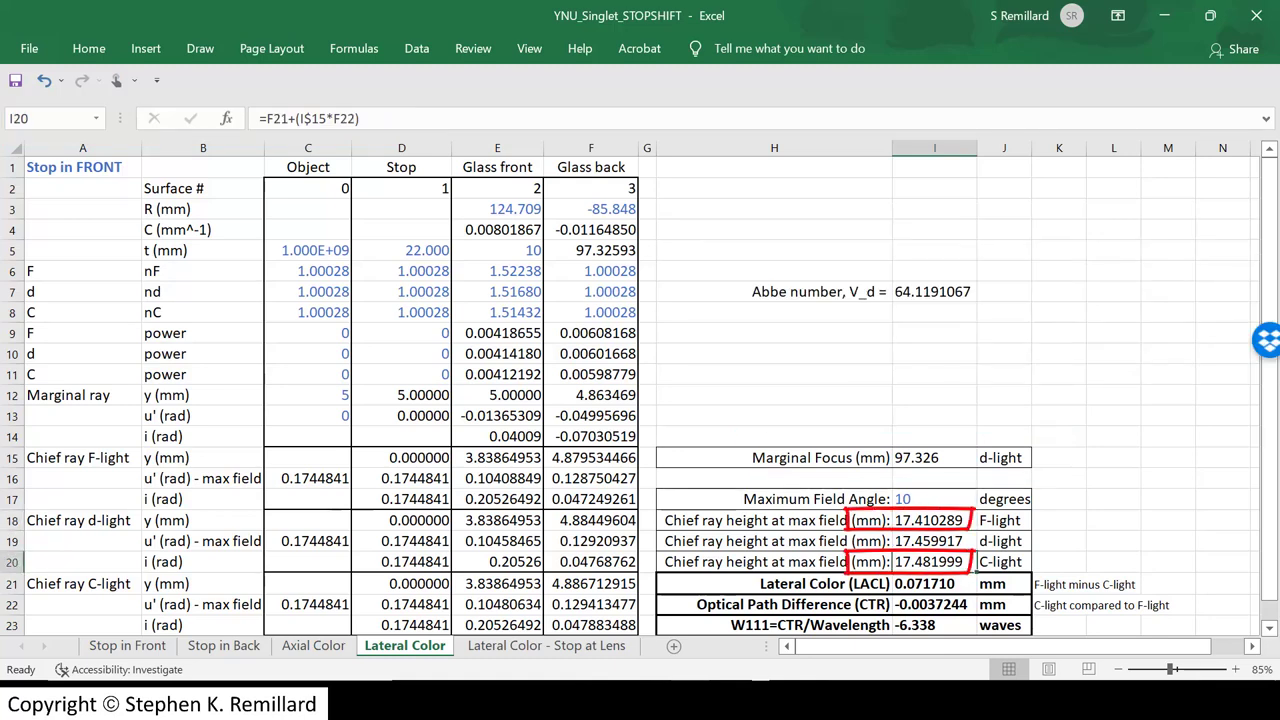
left_click(934, 584)
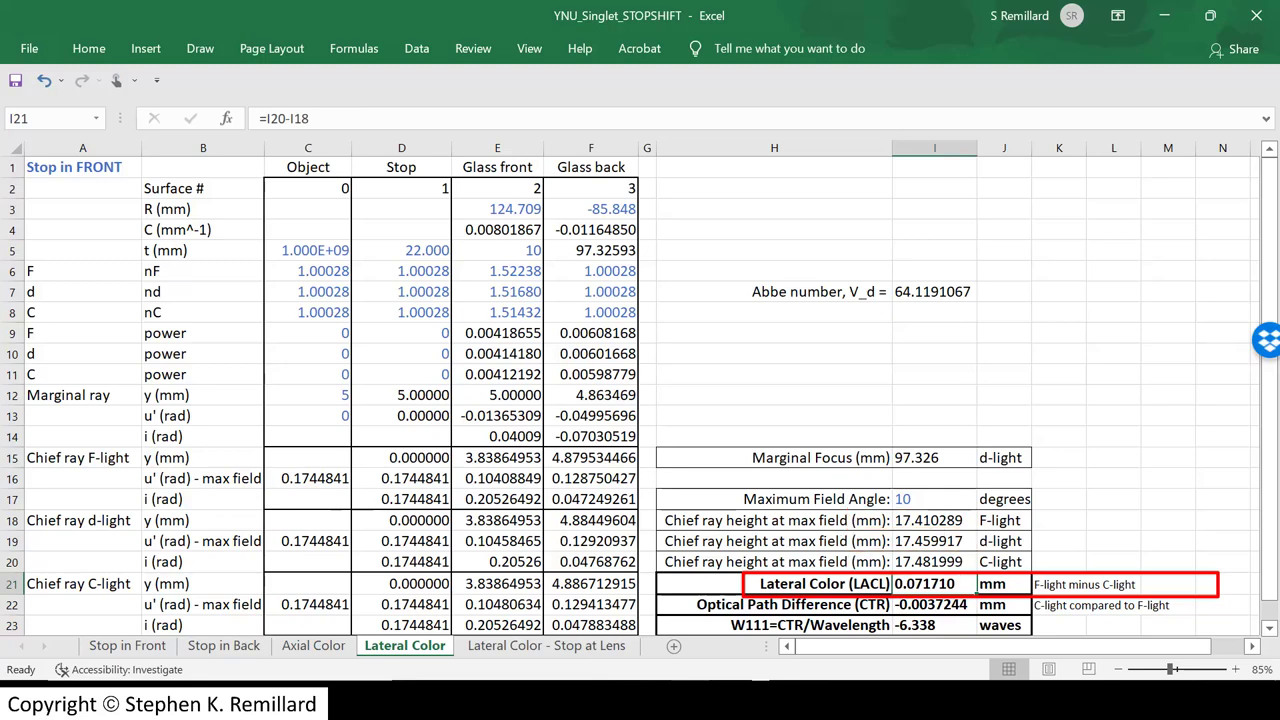
- Check the stop distance, glass thickness and surface radii in the spreadsheet, and view the lens layout in Zemax OpticStudio
left_click(402, 251)
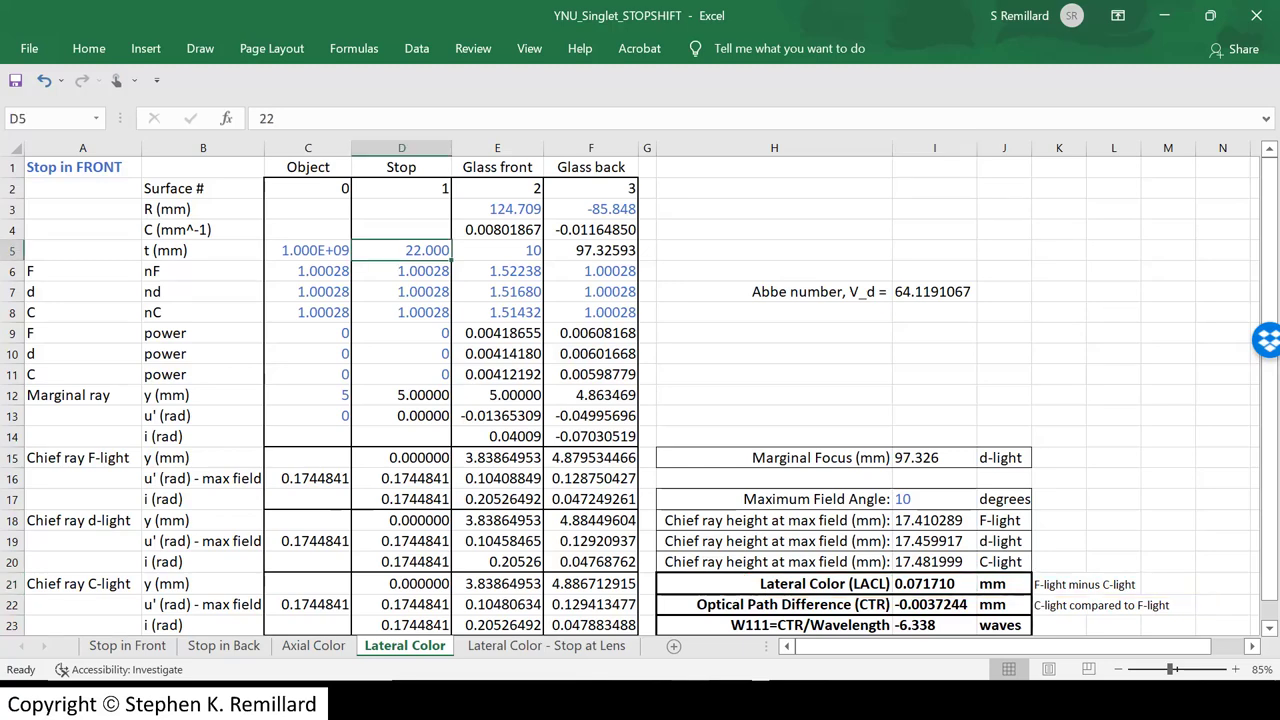
left_click(497, 251)
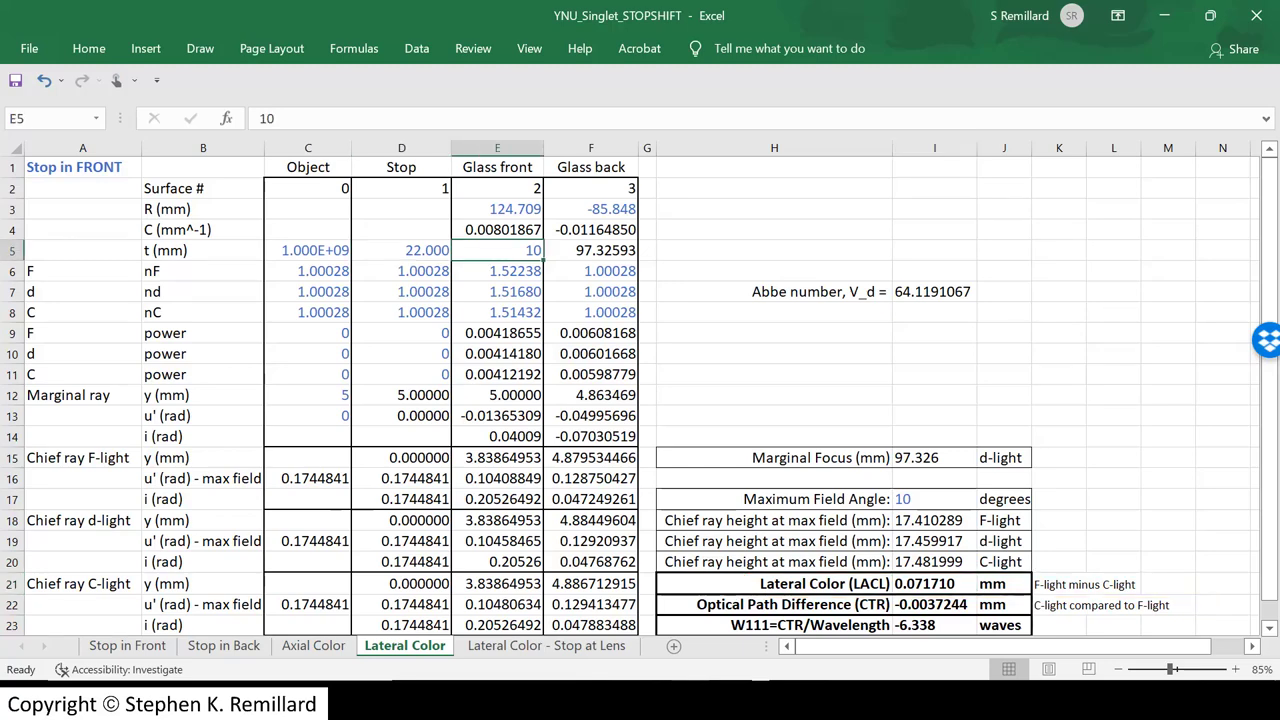
left_click_drag(497, 209, 591, 209)
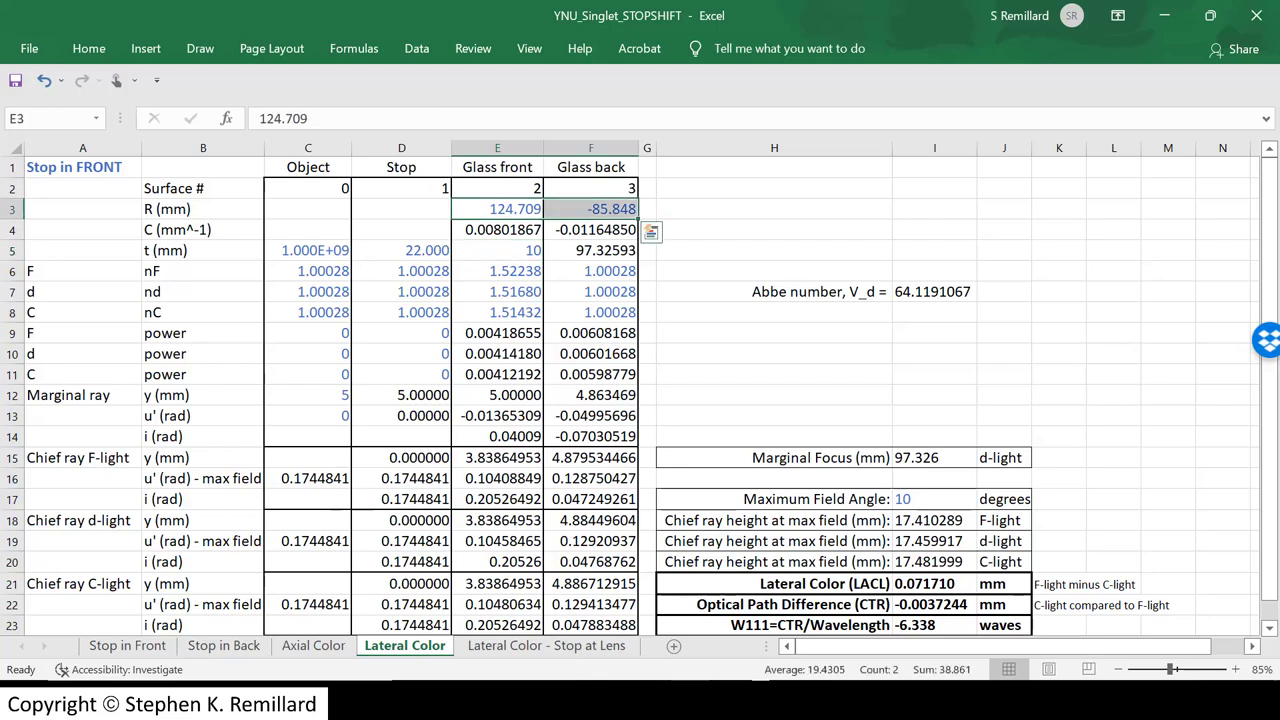
left_click(774, 230)
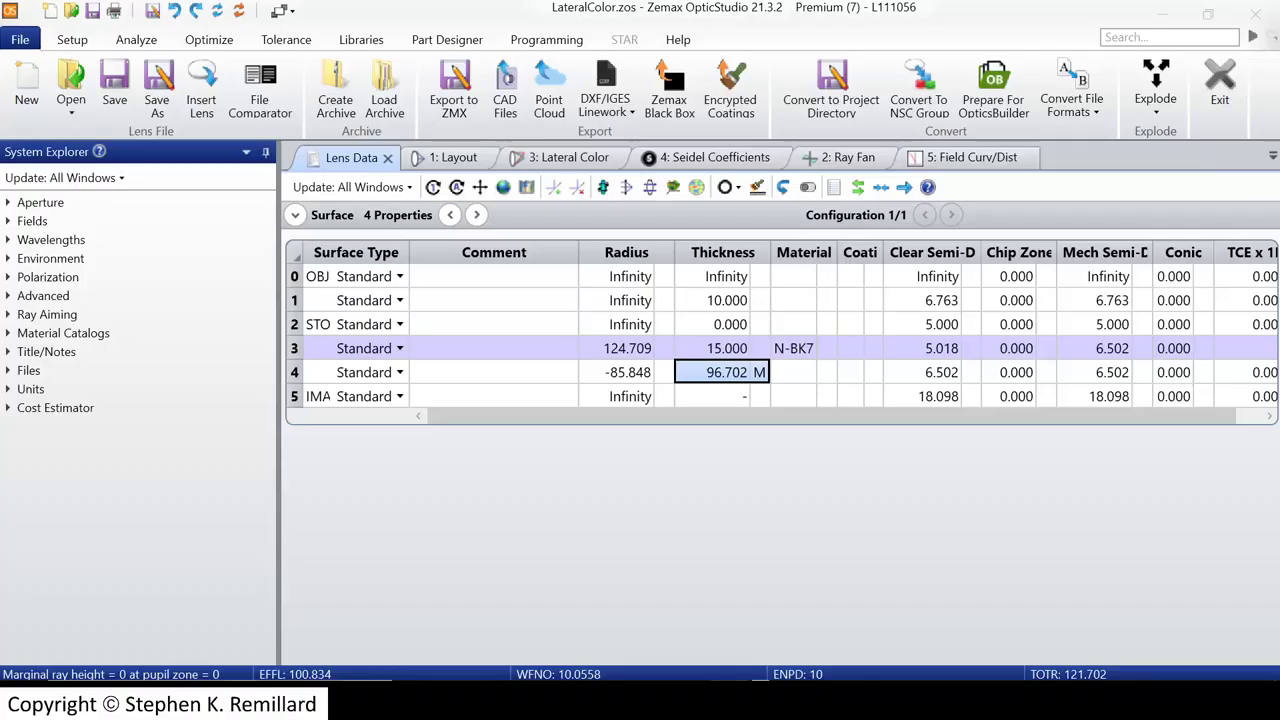
left_click(453, 158)
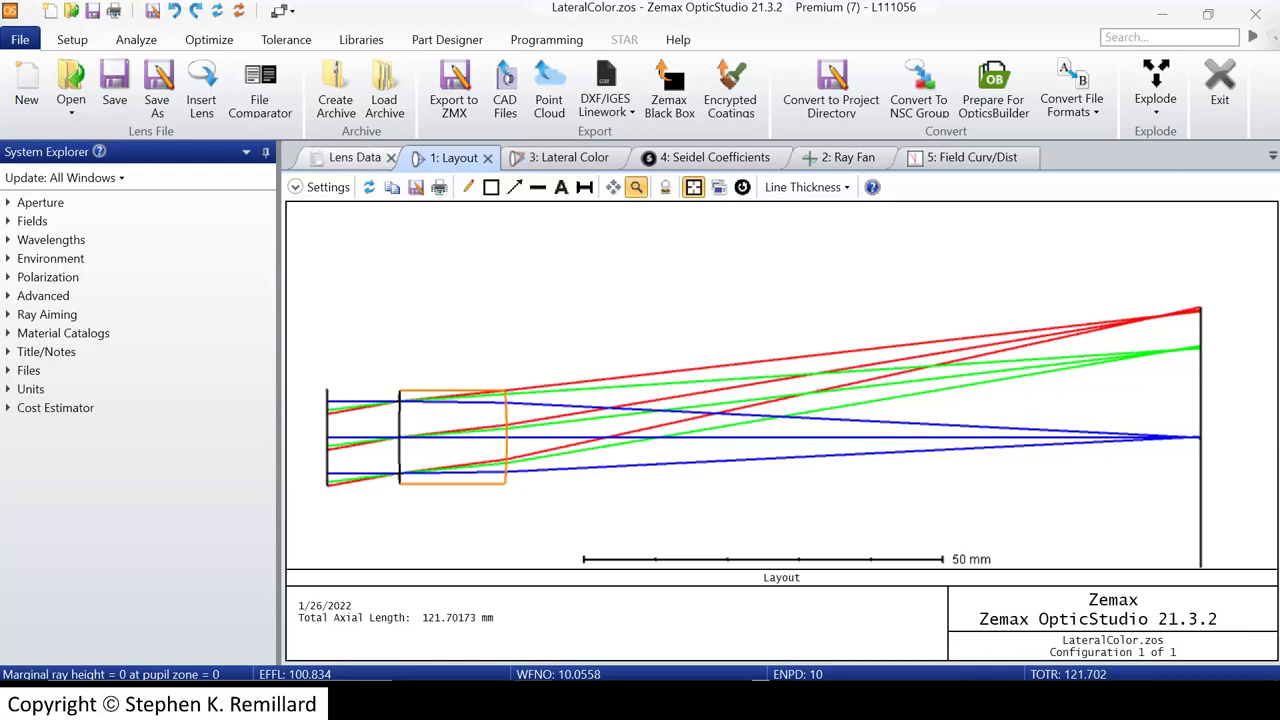
- In the lens data, set the stop surface's thickness to 22 and the N-BK7 surface's thickness to 10
left_click(354, 158)
left_click(722, 277)
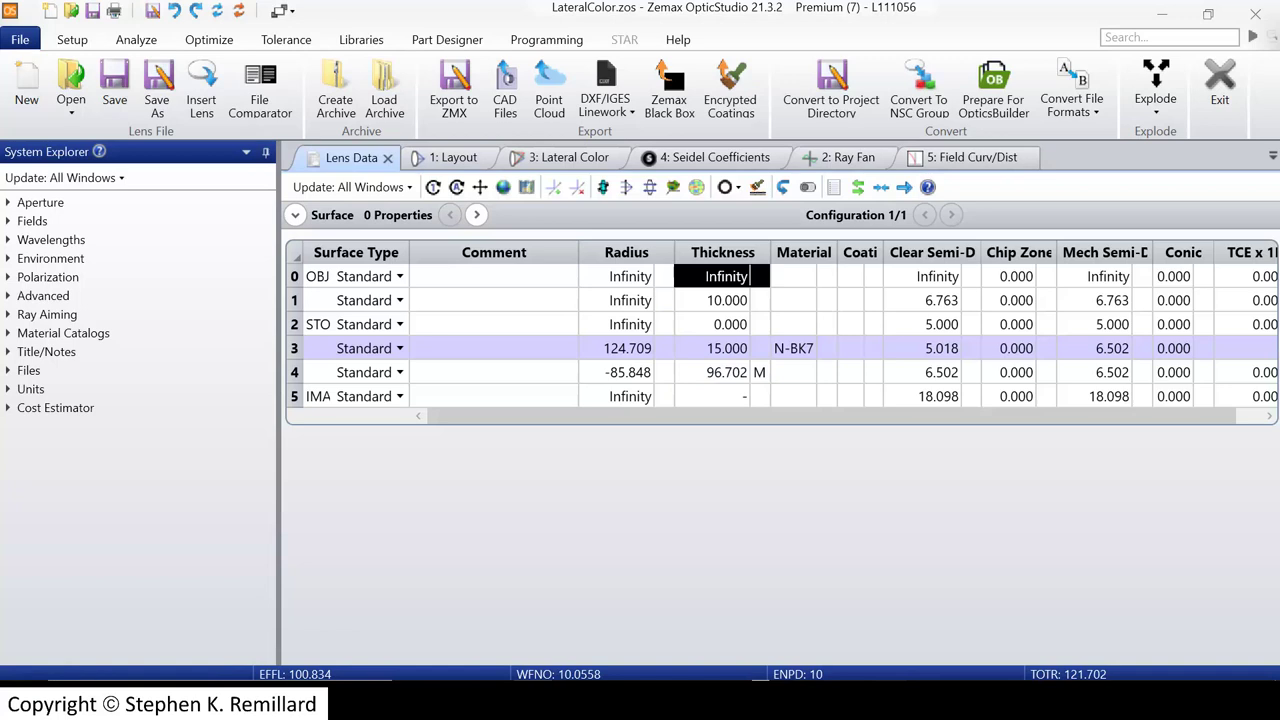
left_click(722, 300)
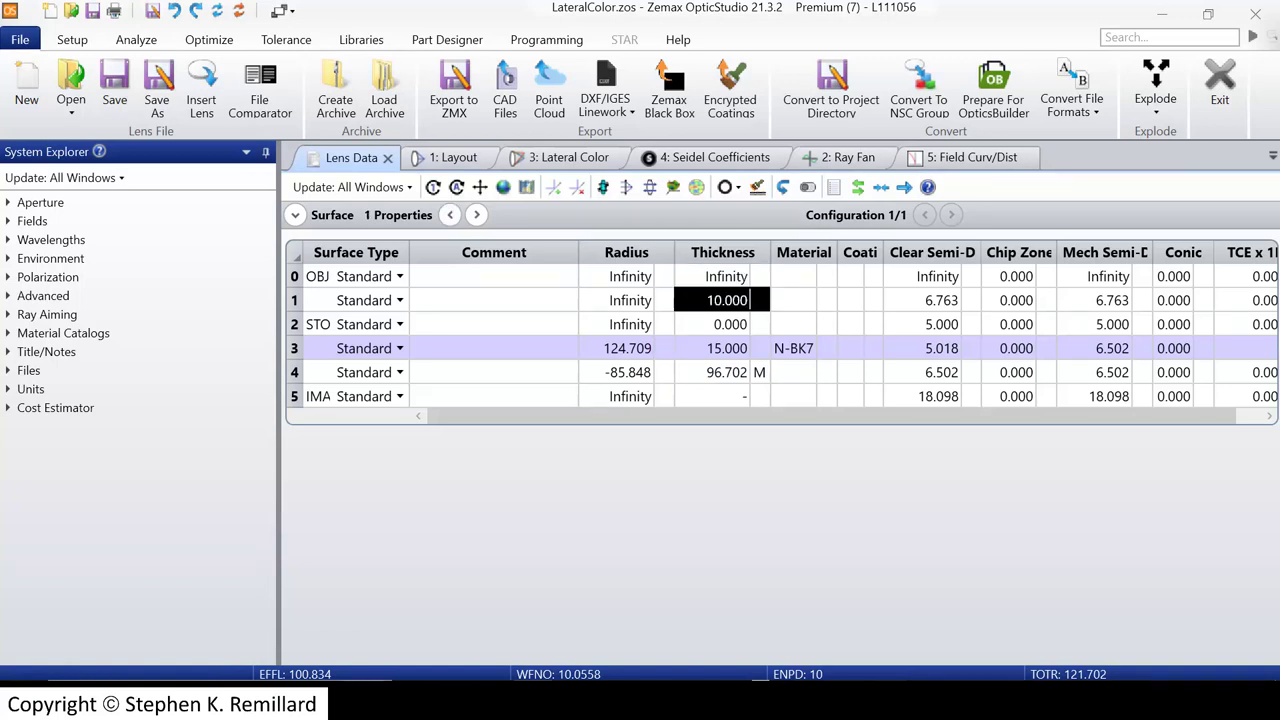
left_click(722, 324)
type("22")
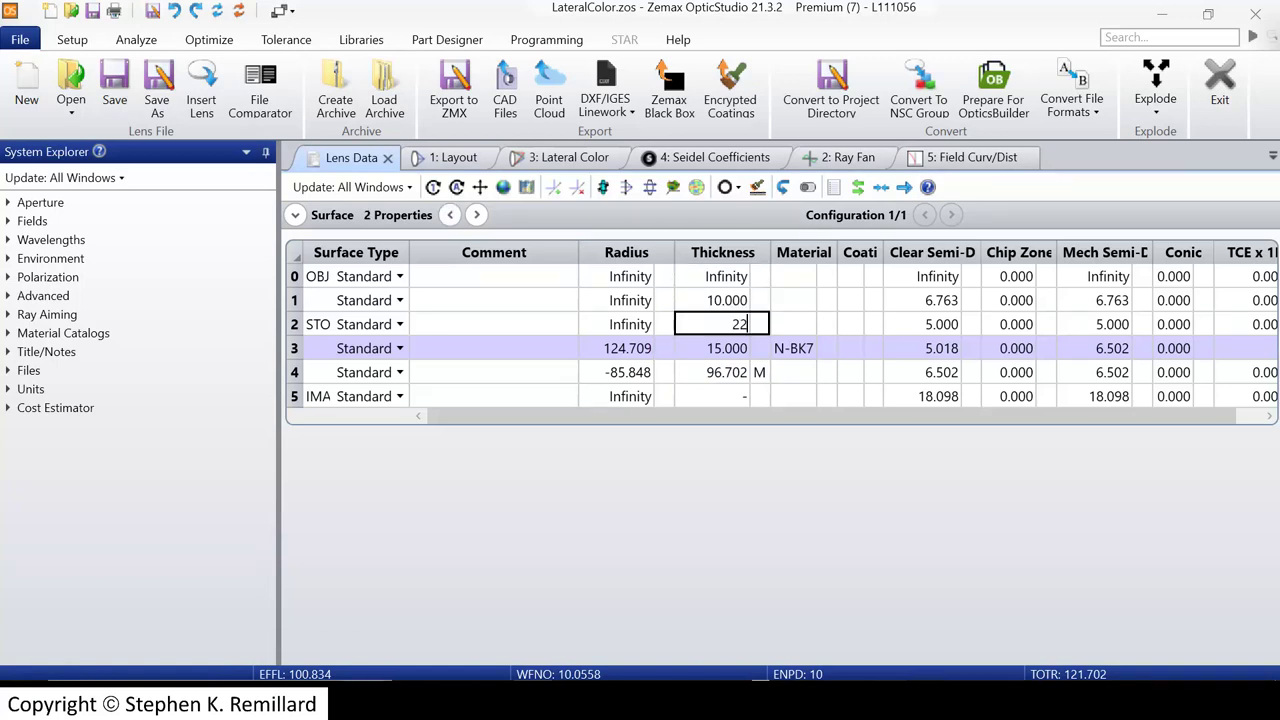
key("Return")
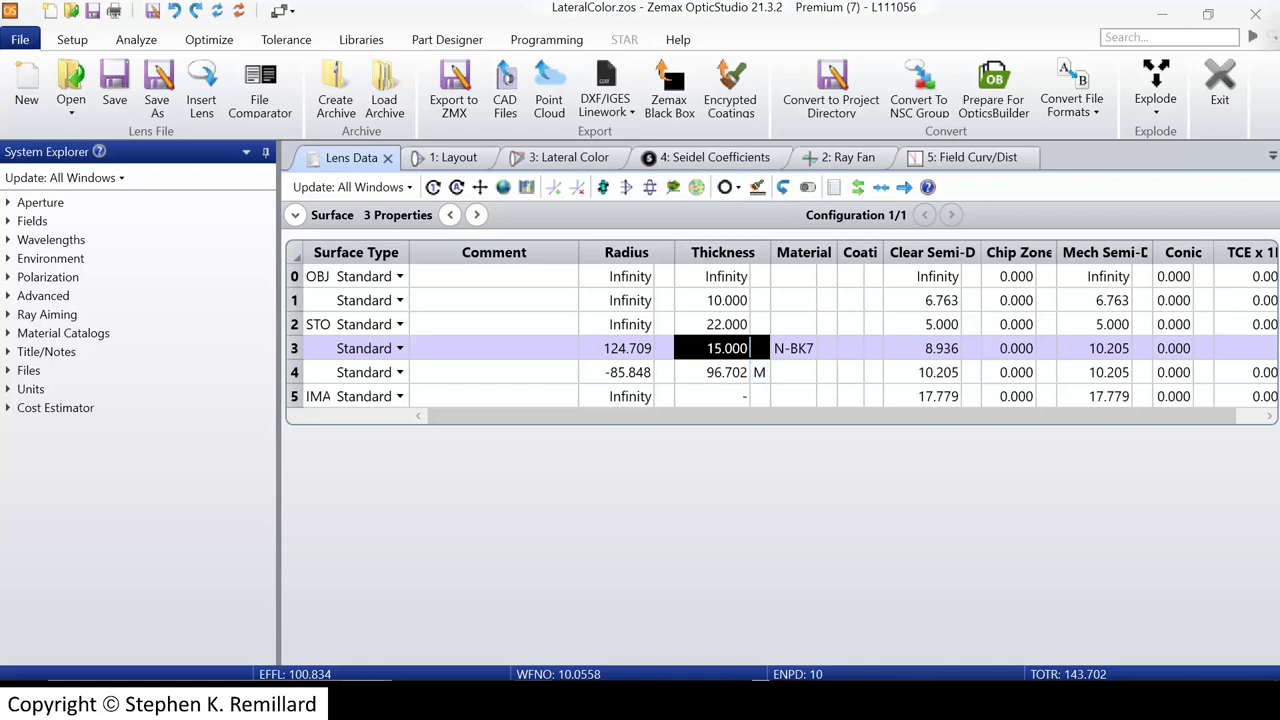
type("10")
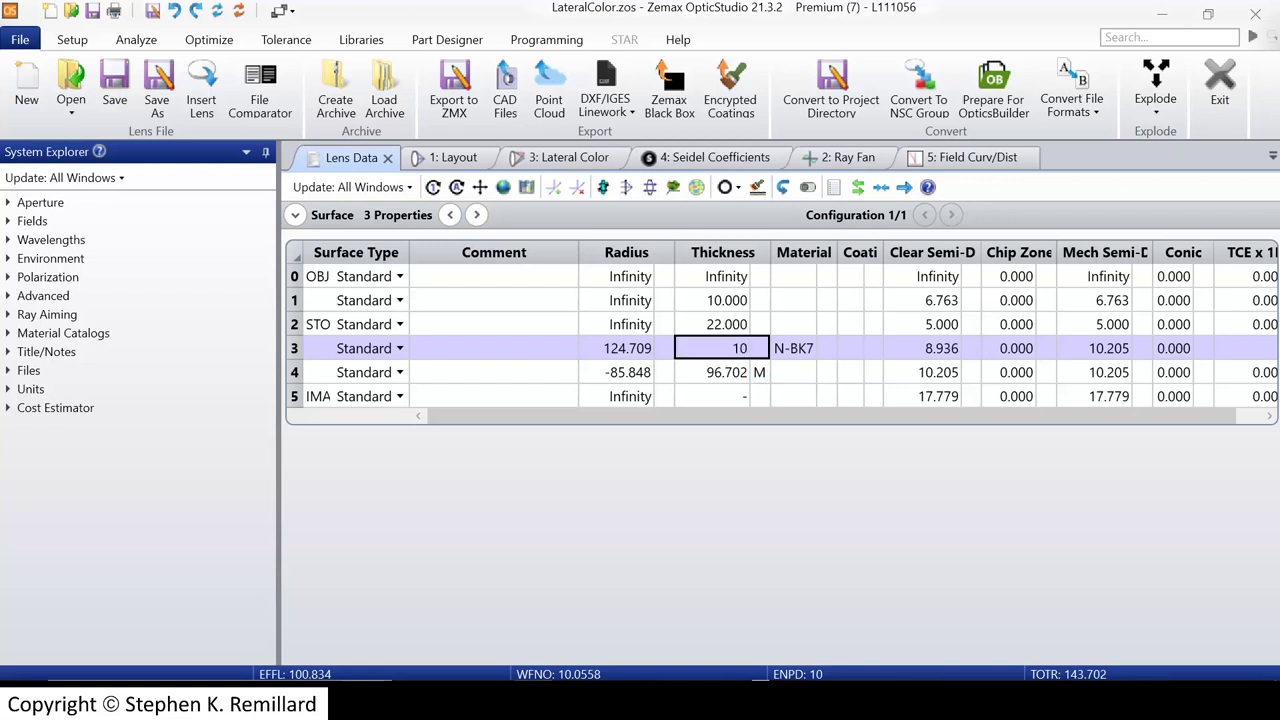
key("Return")
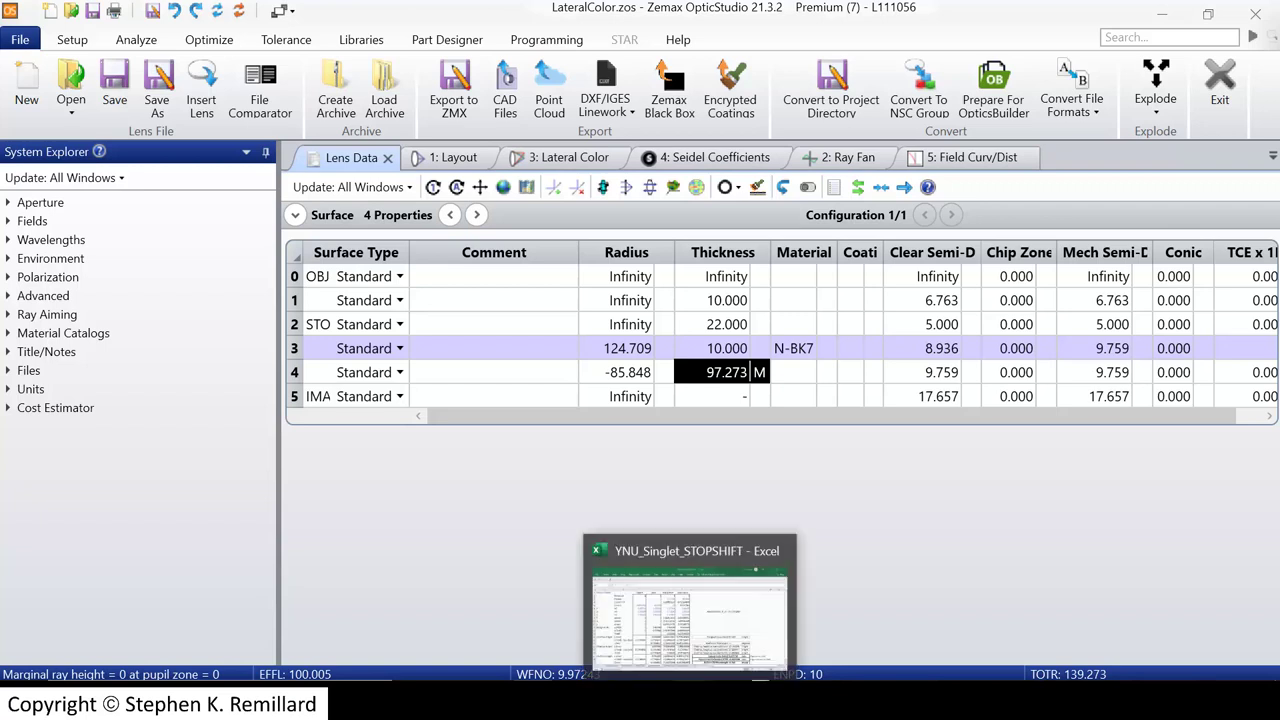
- Switch to the Excel spreadsheet and check the marginal focus and lateral color (LACL) cells against the OpticStudio lens
left_click(691, 700)
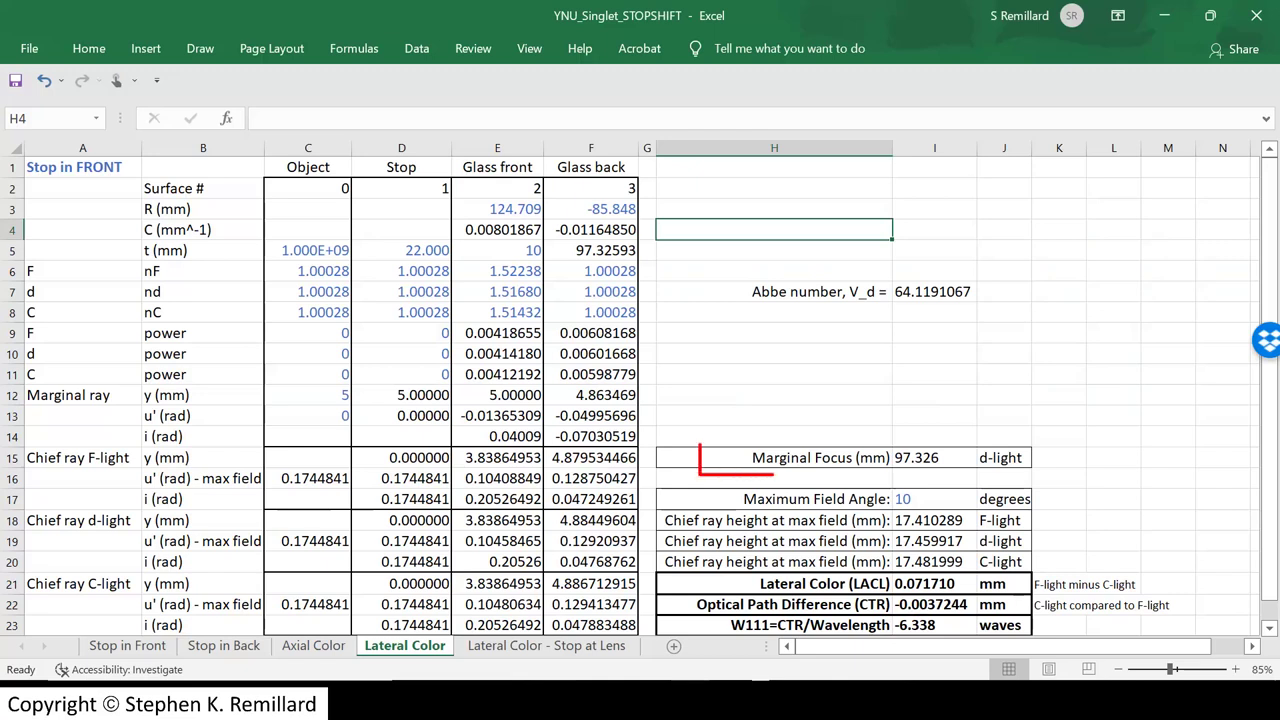
left_click(934, 458)
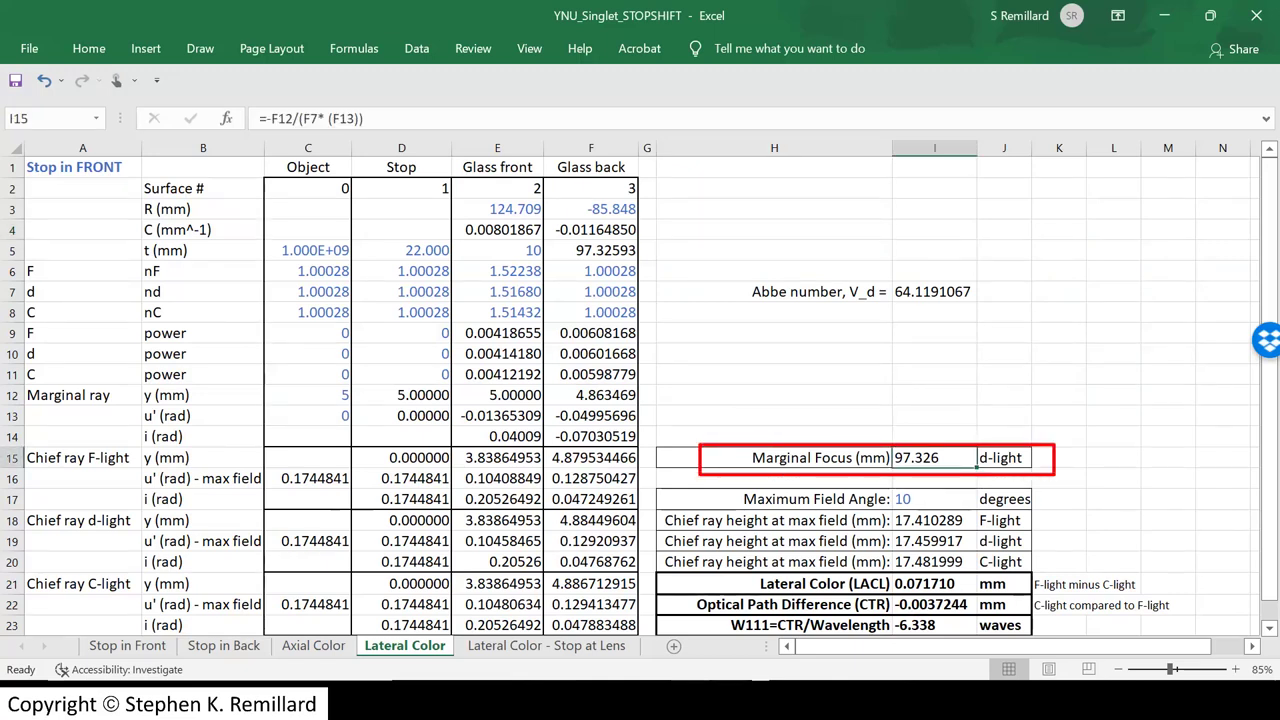
left_click(934, 584)
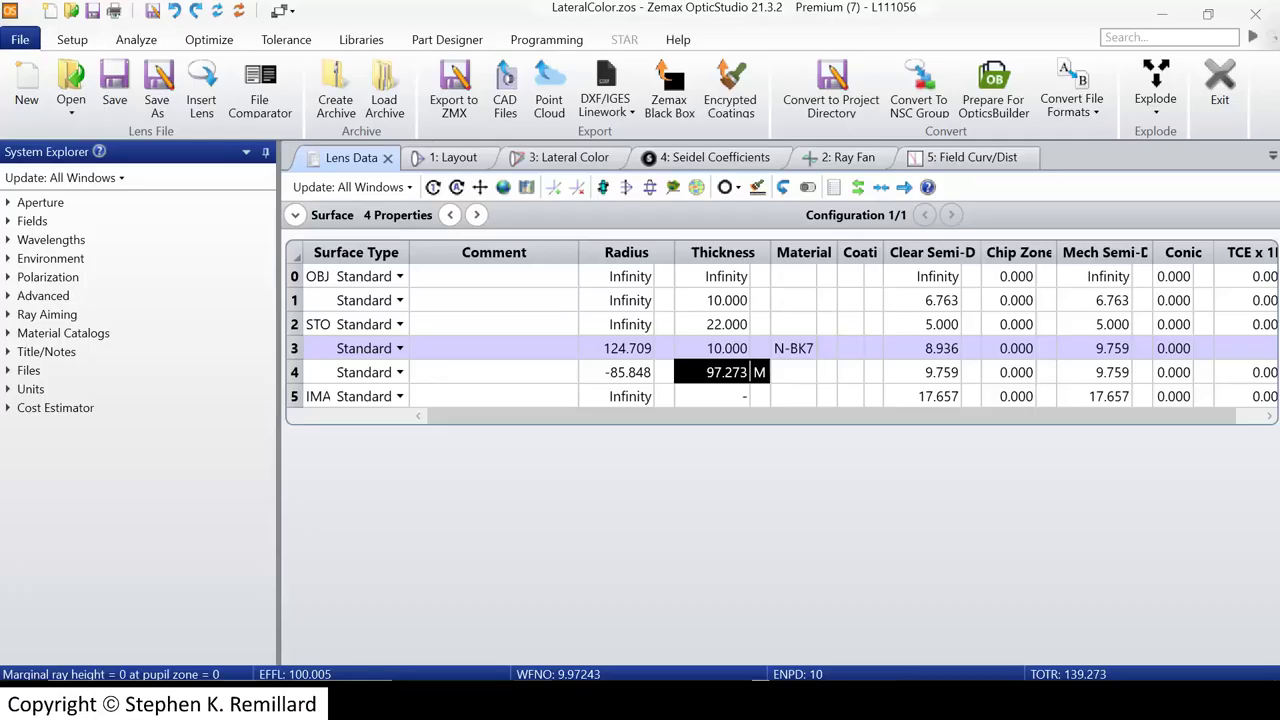
- In Zemax OpticStudio, open the Merit Function Editor and set the first operand to LACL
left_click(209, 40)
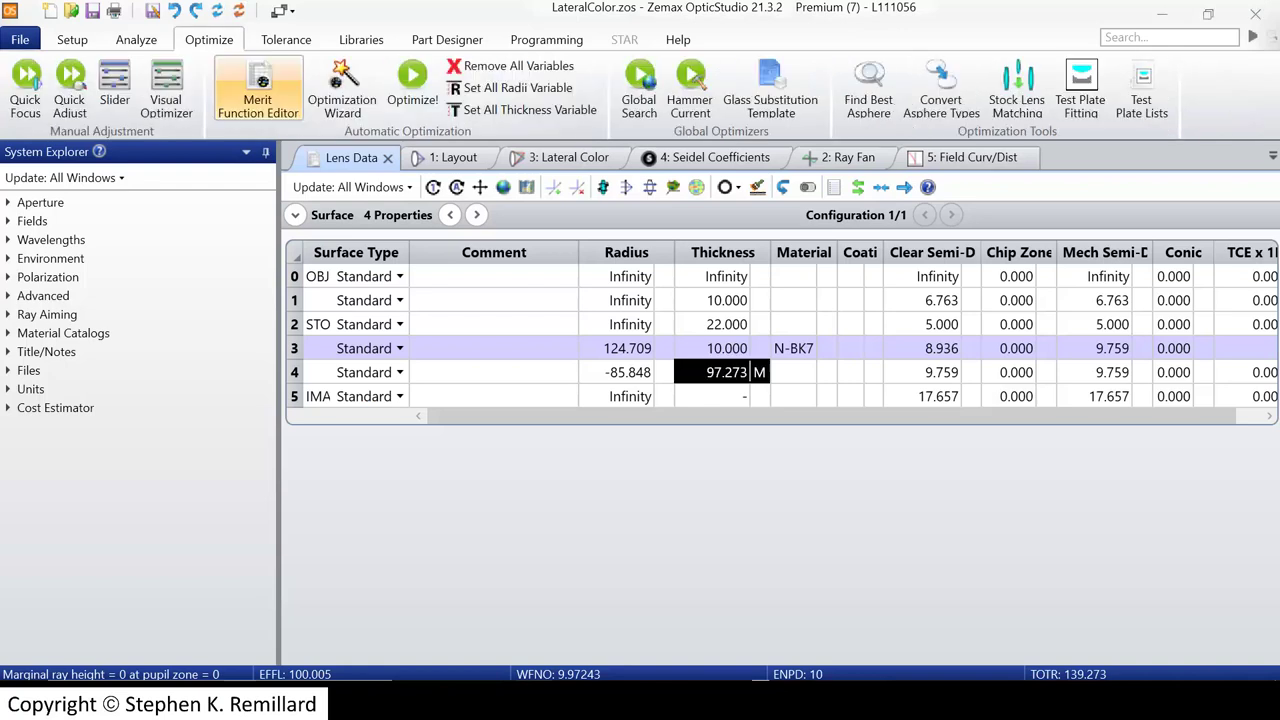
left_click(258, 90)
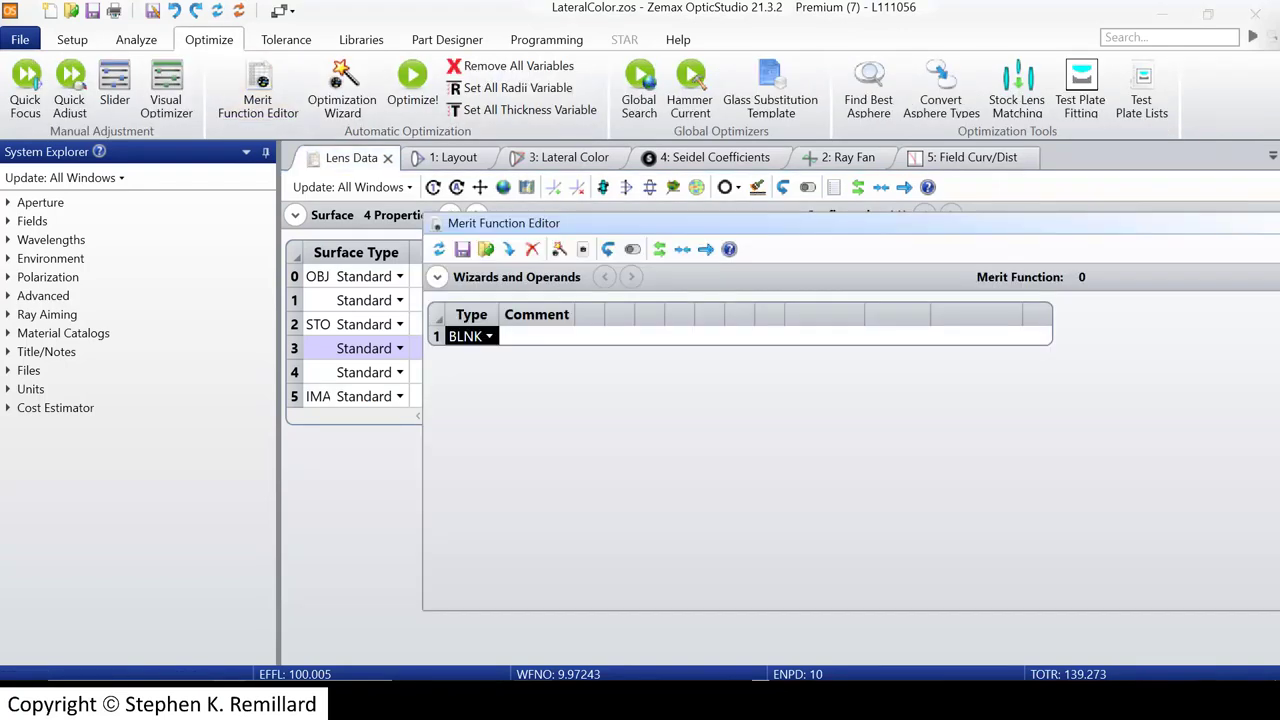
type("LA")
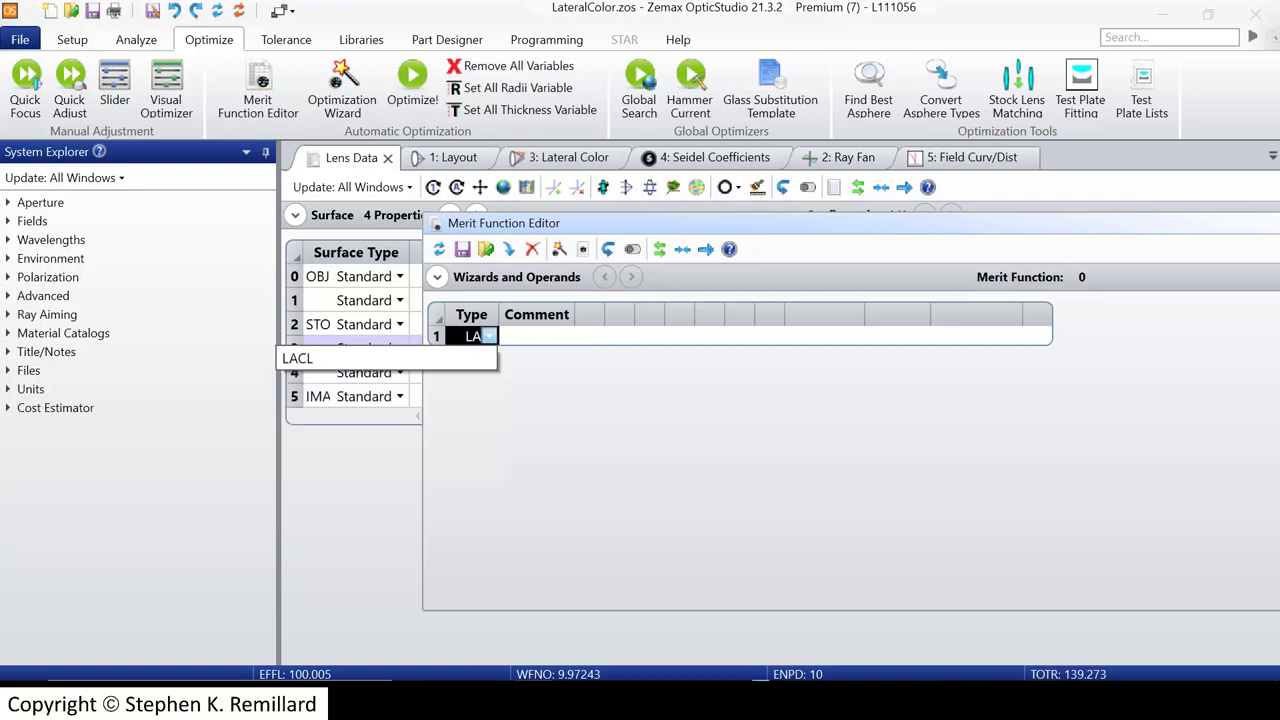
type("CL")
key("Return")
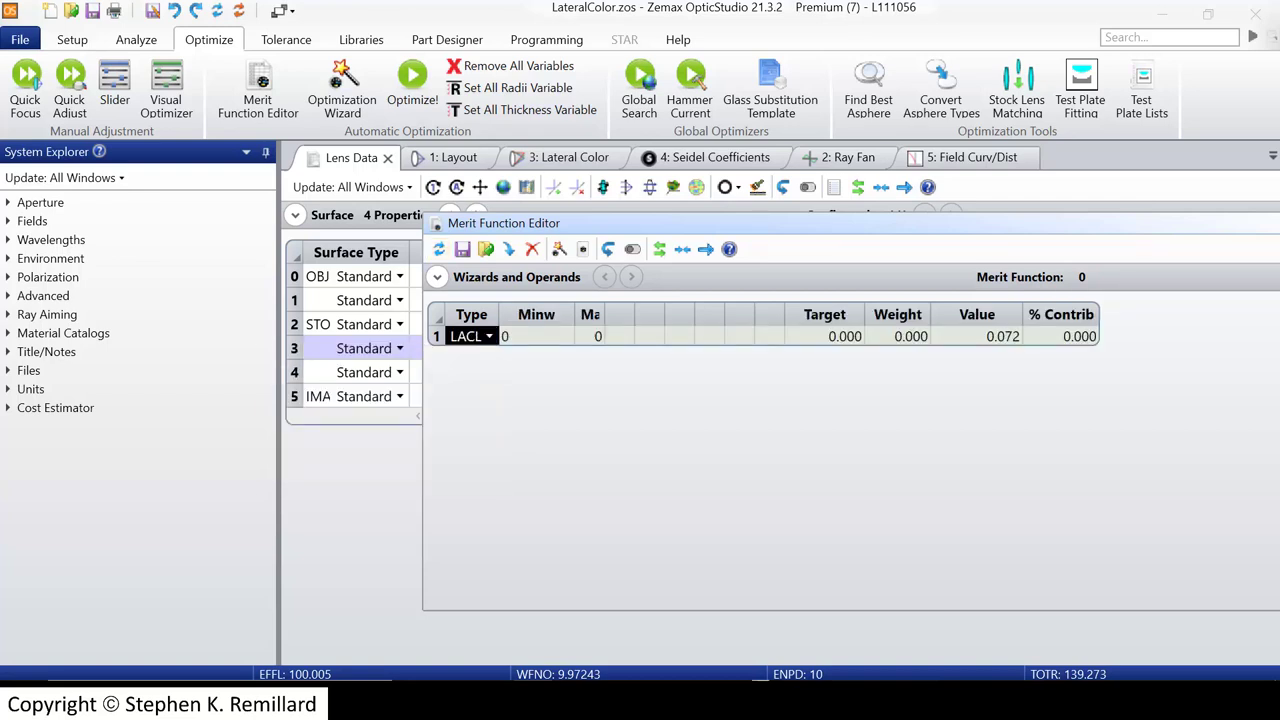
- Compare the spreadsheet's lateral color, CTR and W111 results with the total CTR and W111 Seidel coefficients in OpticStudio
key("alt+Tab")
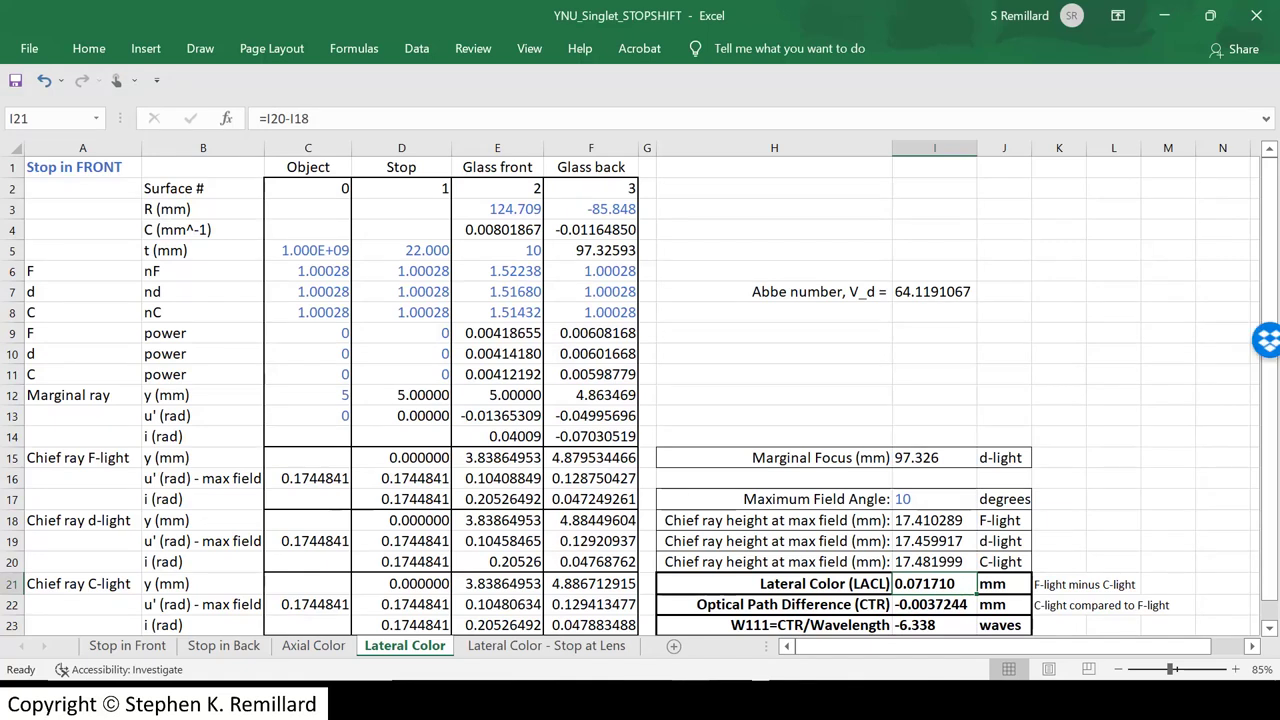
left_click(1113, 541)
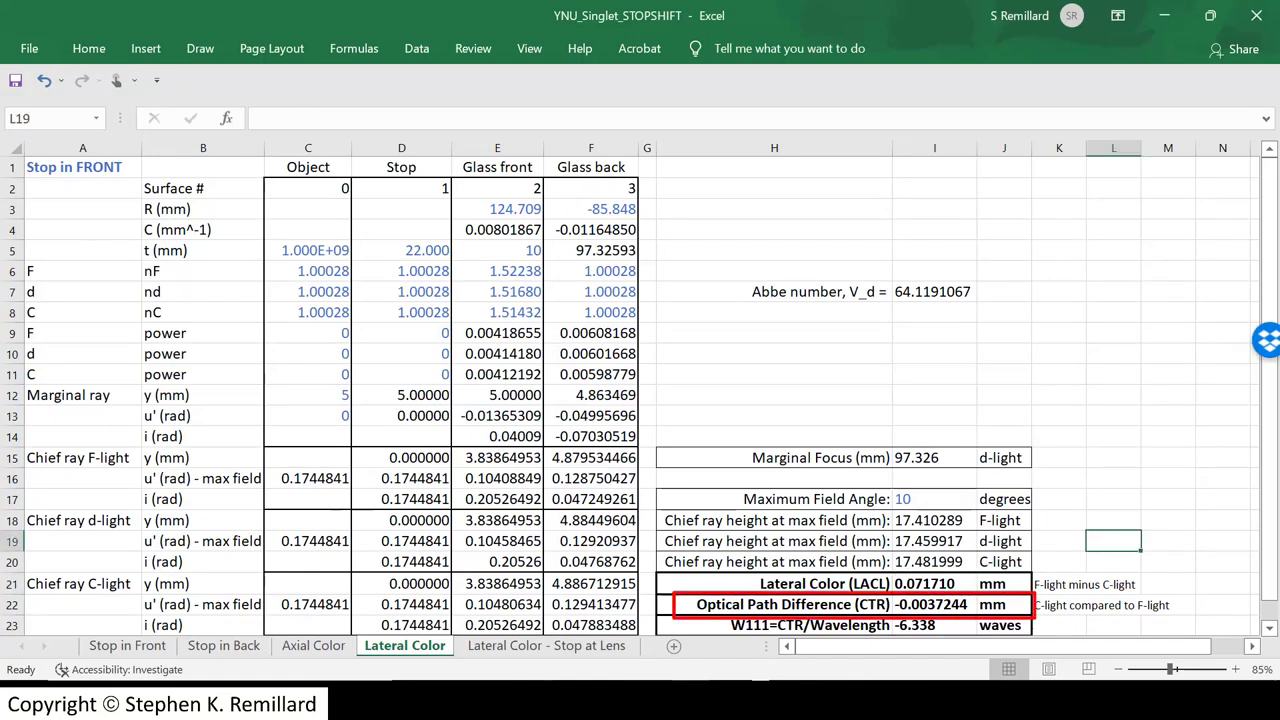
key("alt+Tab")
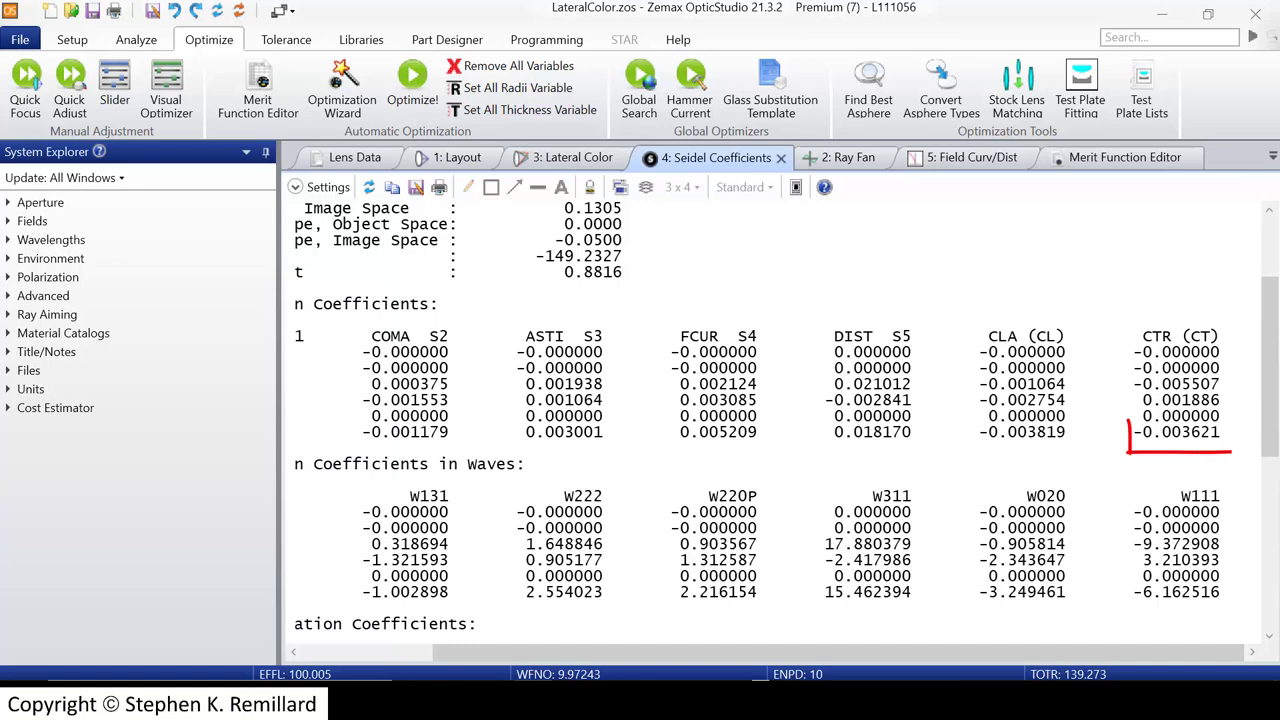
left_click_drag(1221, 433, 1134, 433)
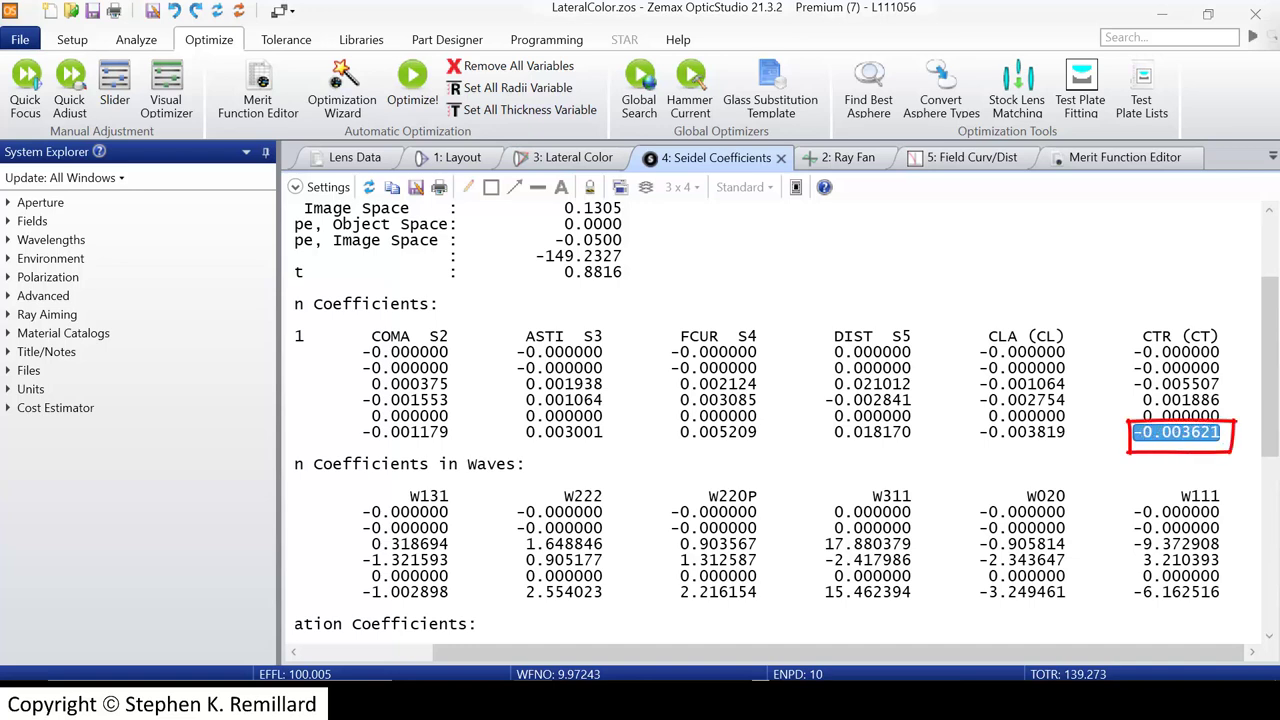
left_click(829, 560)
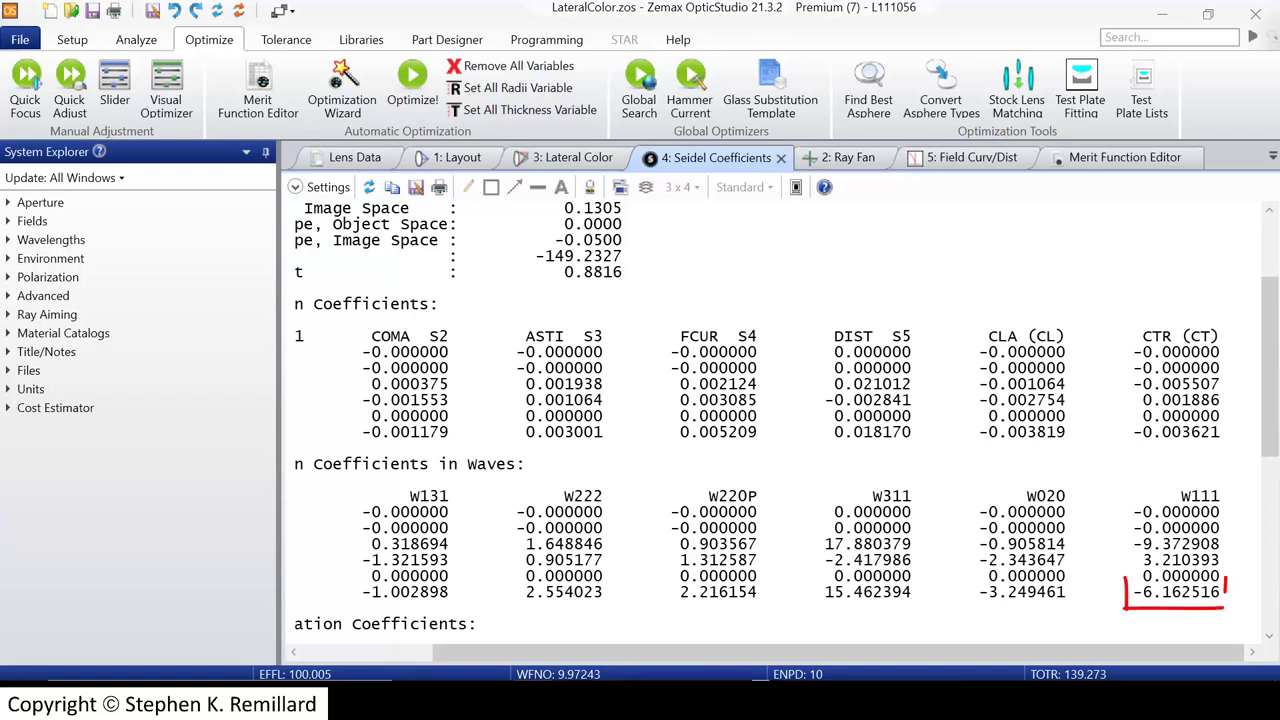
left_click_drag(1221, 592, 1133, 592)
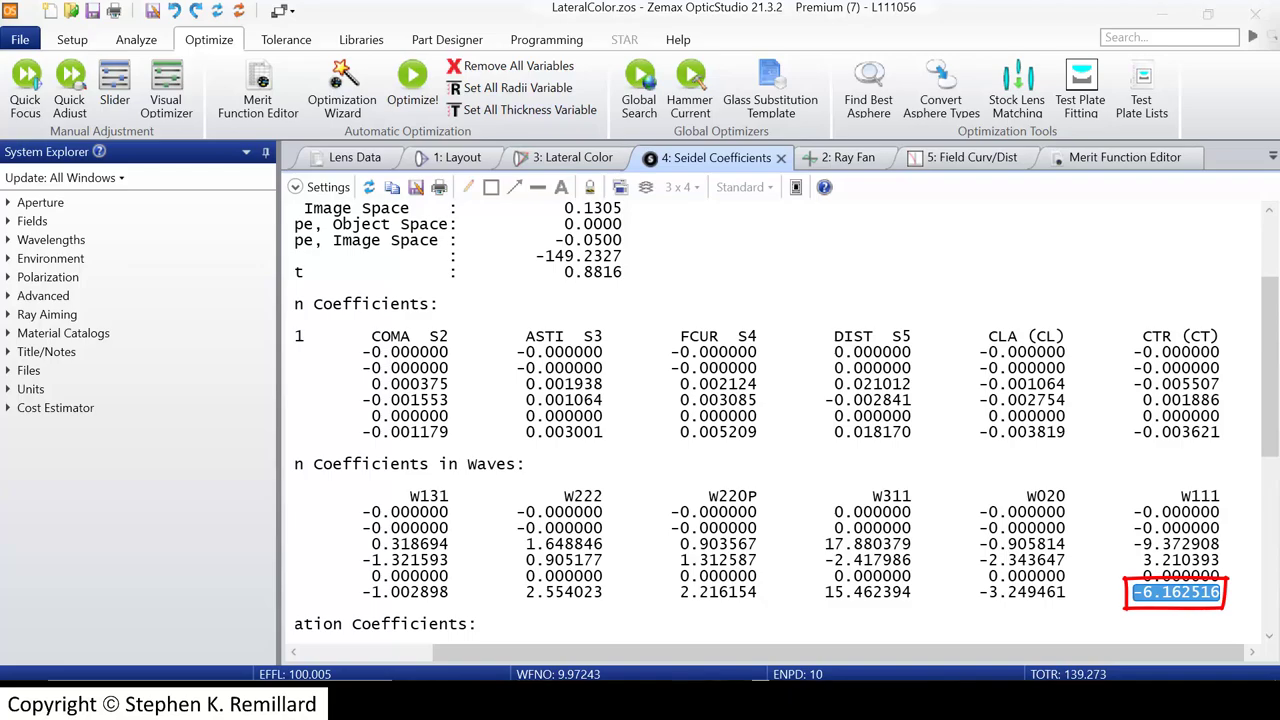
- View the transverse ray fan plot and closely examine the three wavelengths' F-Tan(Theta) distortion curves near the 10-degree field
key("alt+Tab")
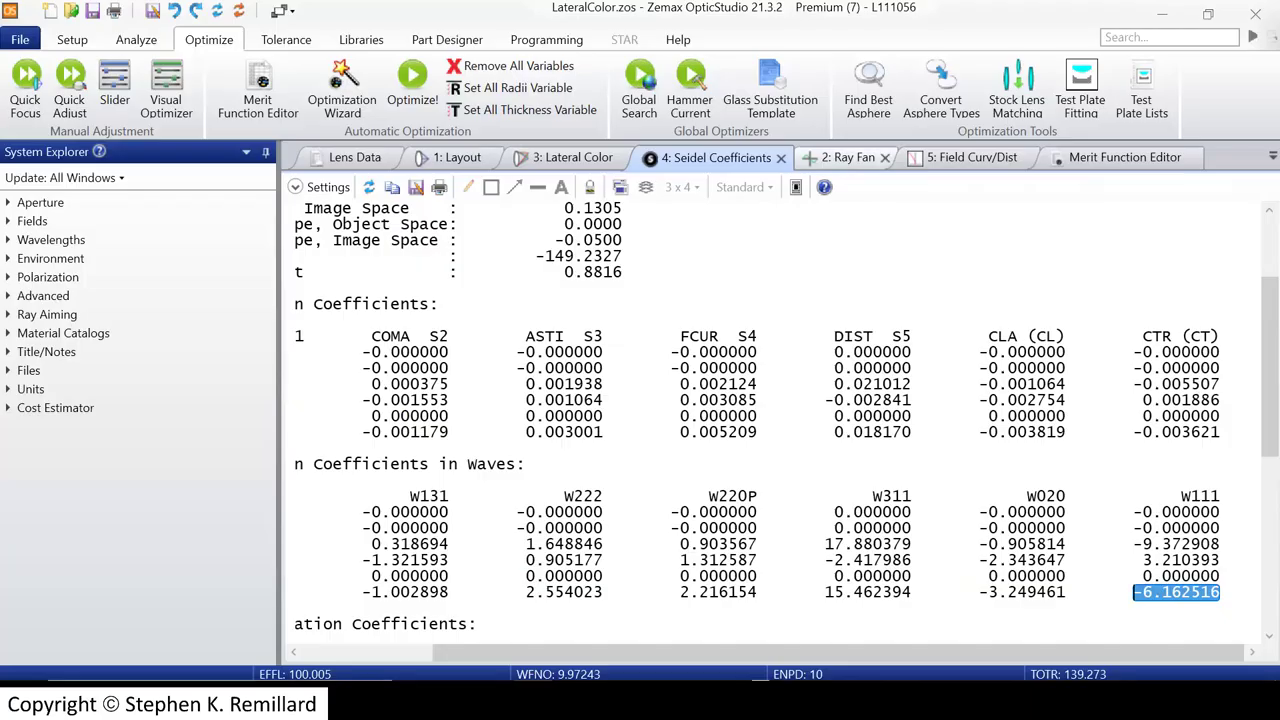
left_click(850, 157)
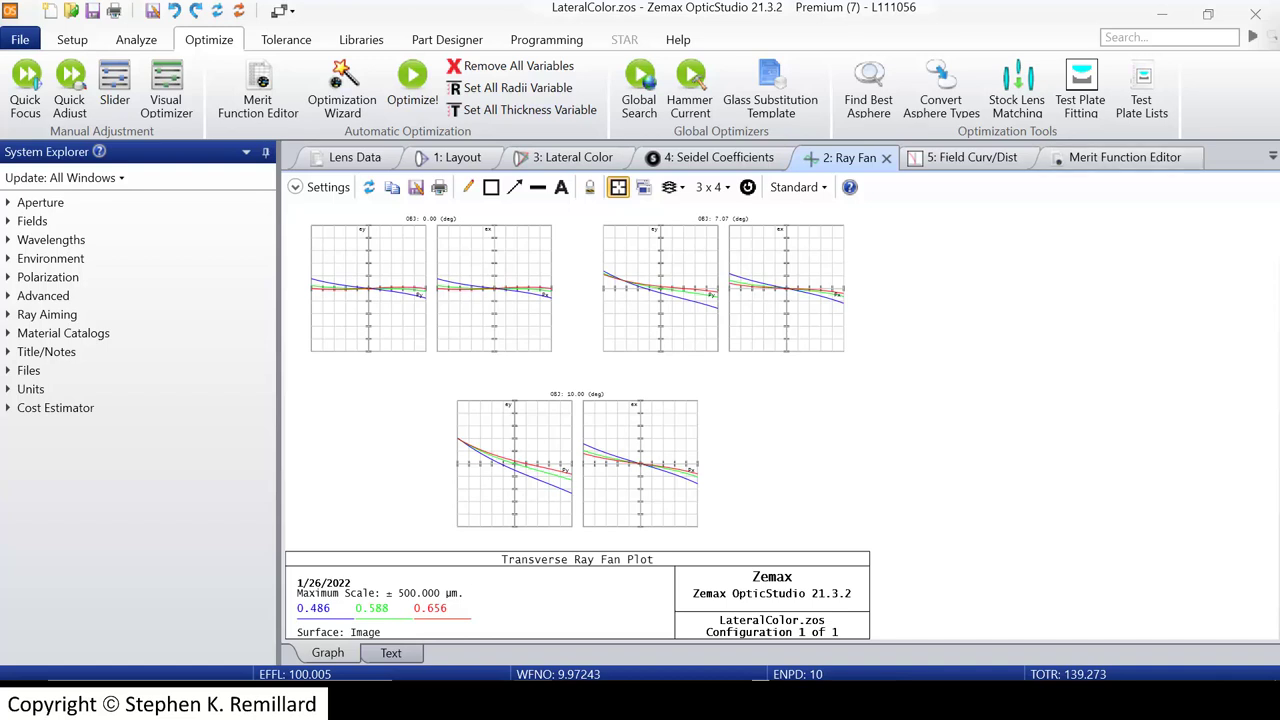
left_click(971, 158)
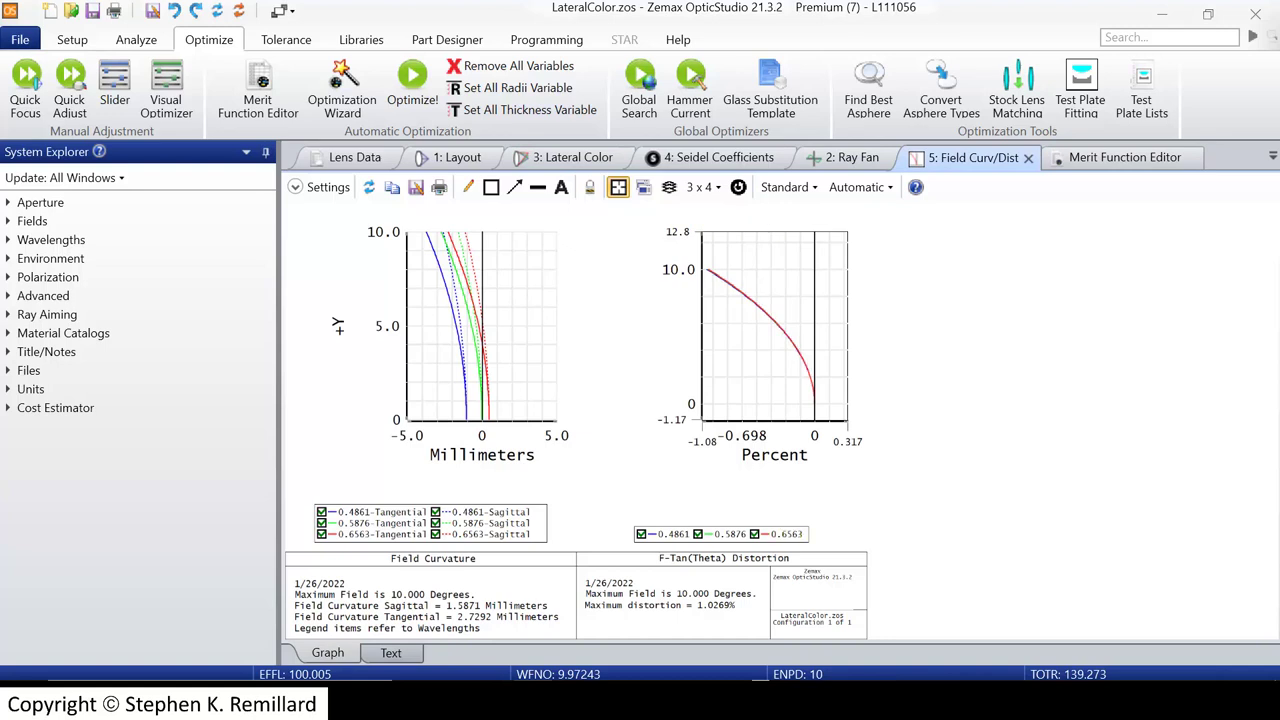
scroll(707, 270, "up", 10)
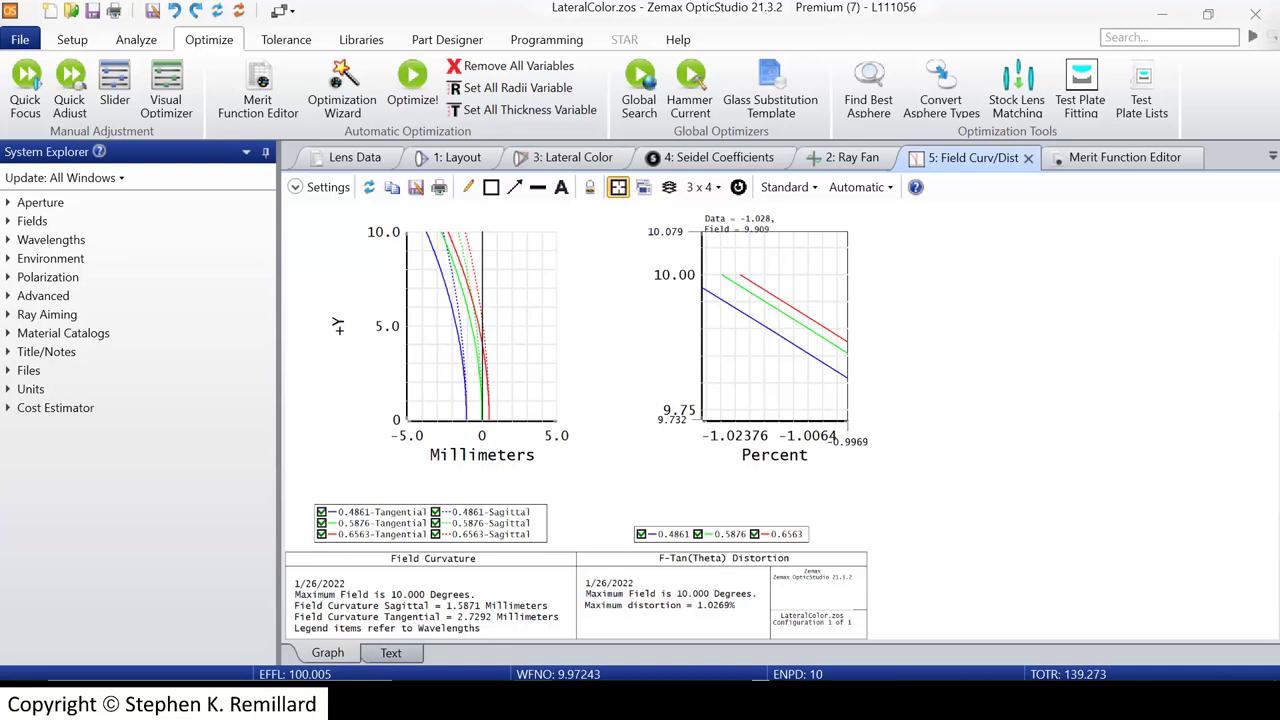
scroll(720, 320, "up", 1)
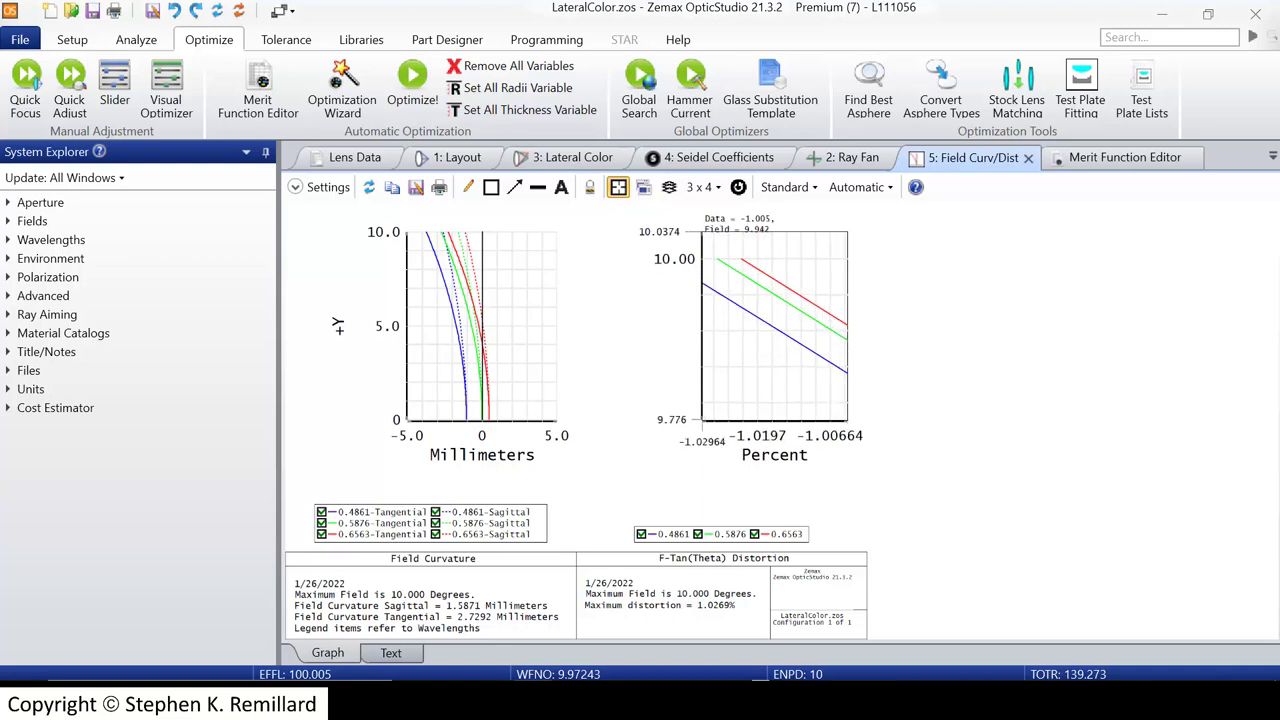
- Switch to the Excel spreadsheet and select empty cell I10 on the Lateral Color sheet
left_click(690, 705)
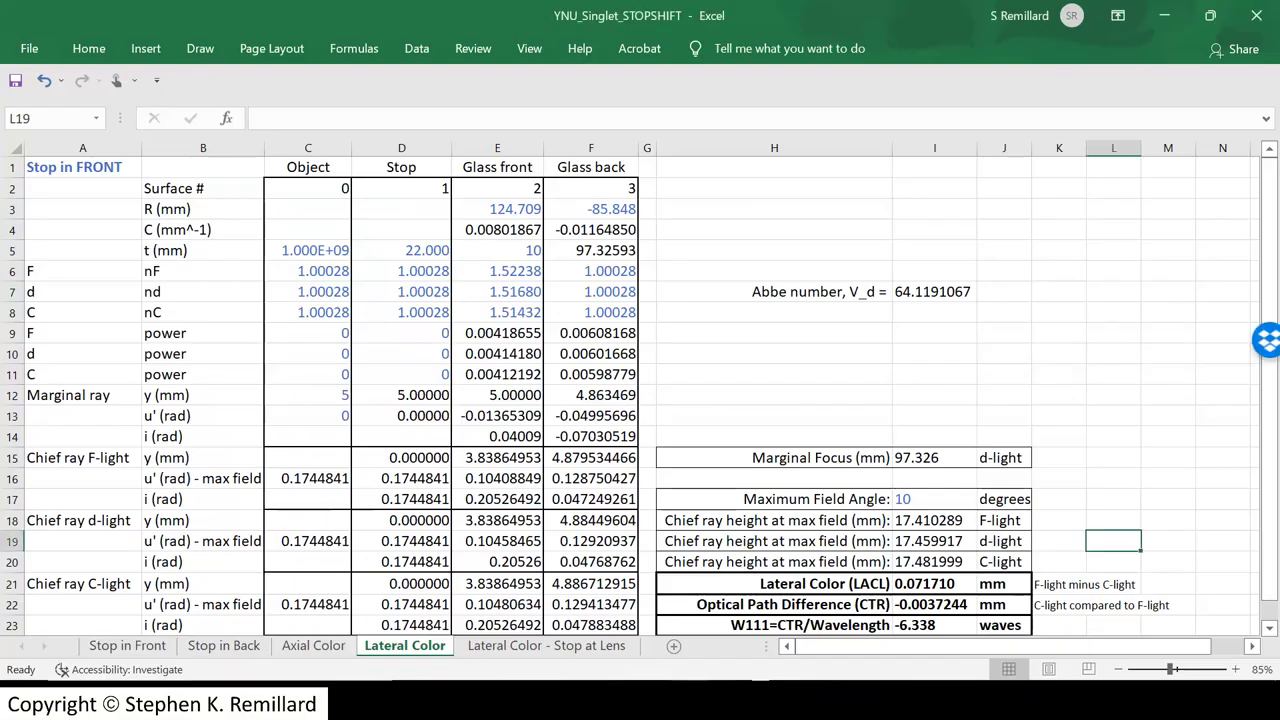
left_click(934, 354)
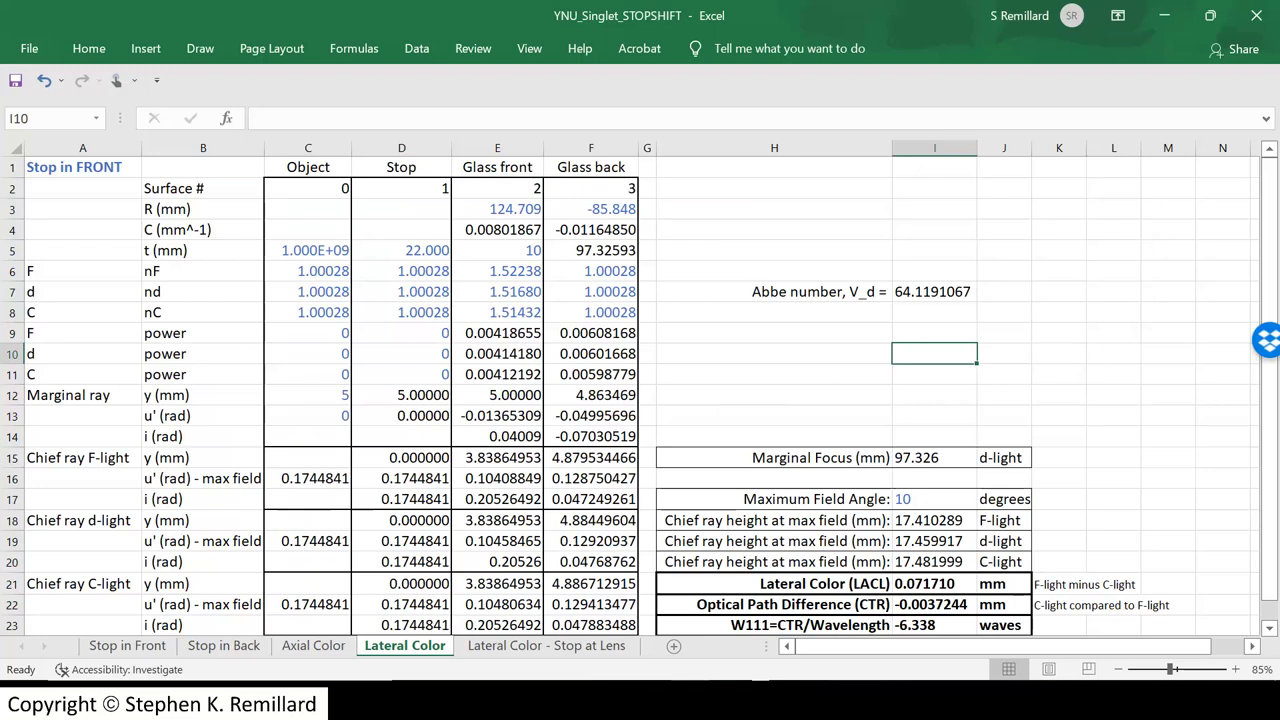